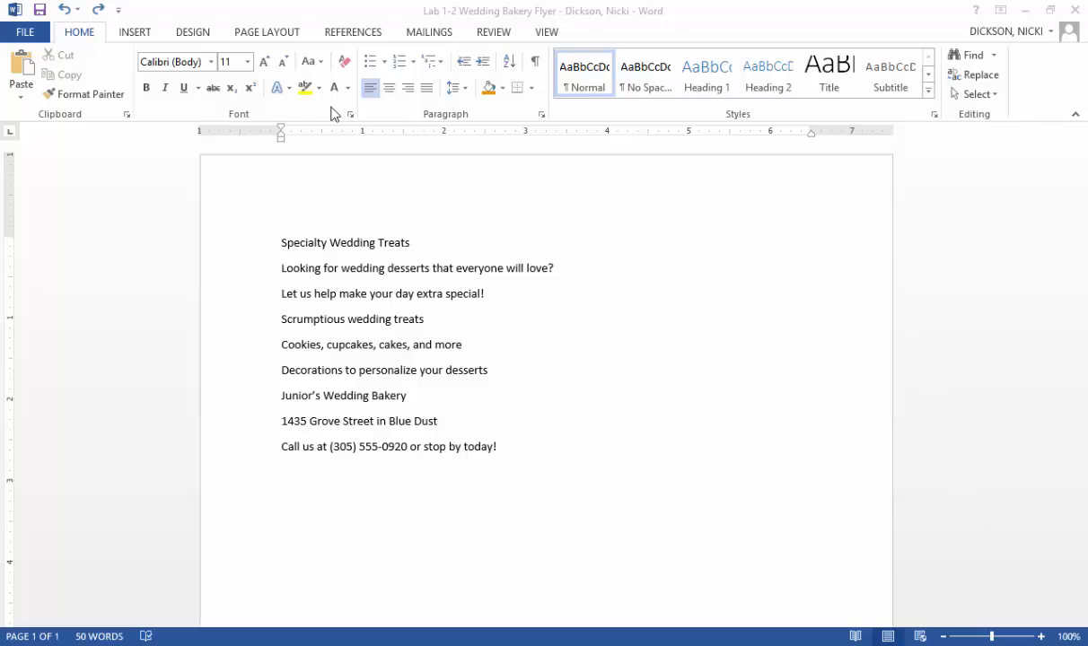
- Apply the Marquee theme color scheme to the flyer document
left_click(190, 34)
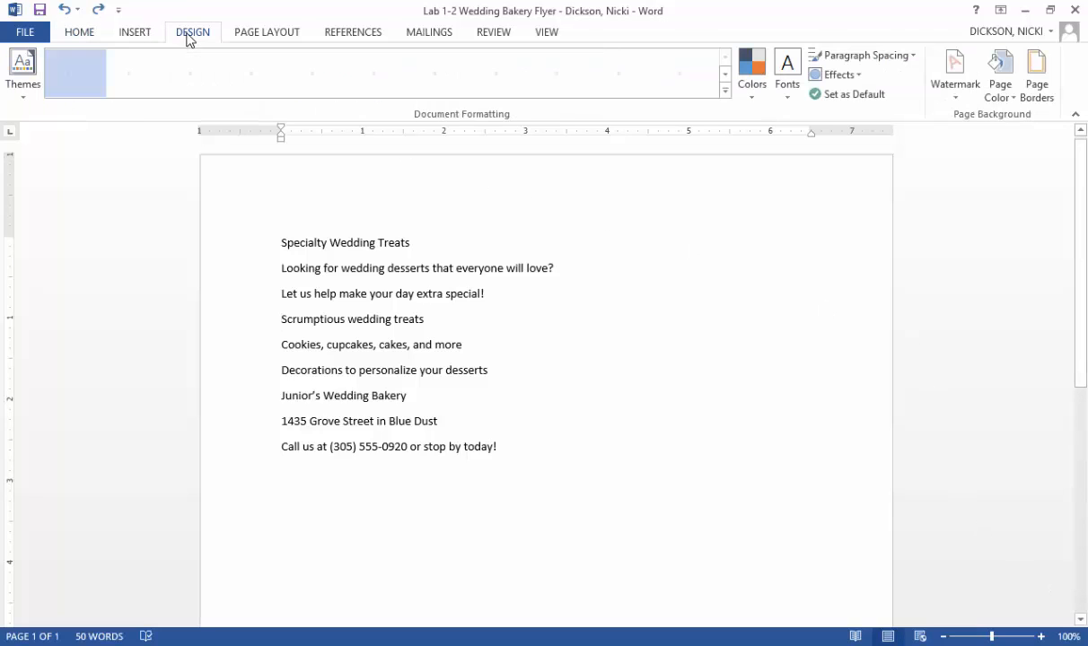
left_click(752, 99)
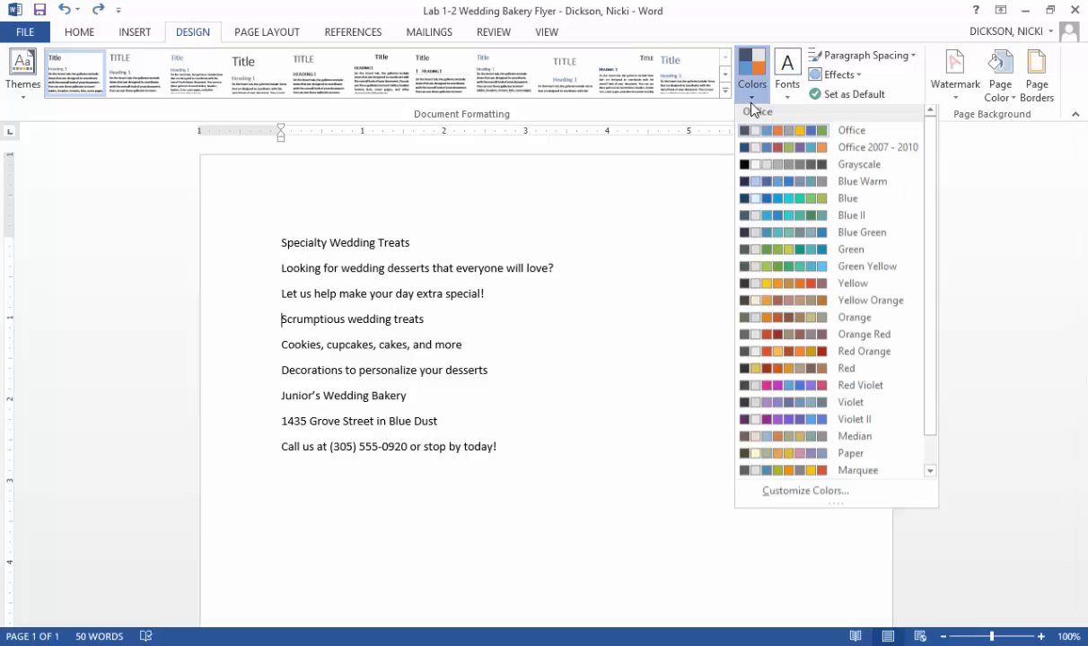
left_click(851, 475)
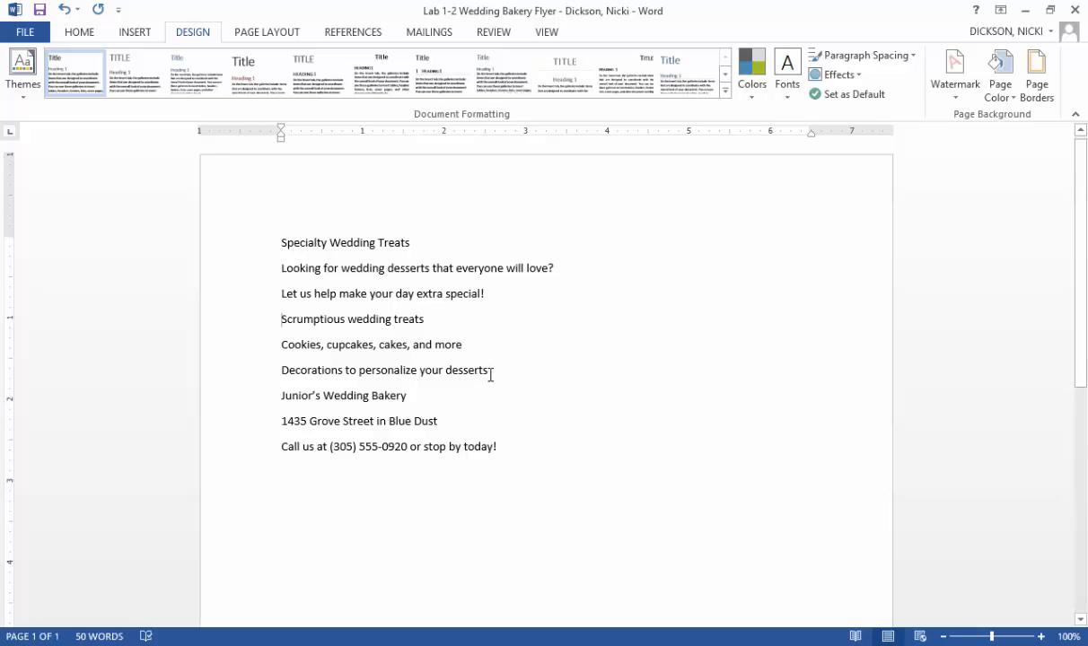
- Format the three lines from "Scrumptious wedding treats" through "Decorations to personalize your desserts" as a round-bulleted list
left_click_drag(490, 372, 252, 318)
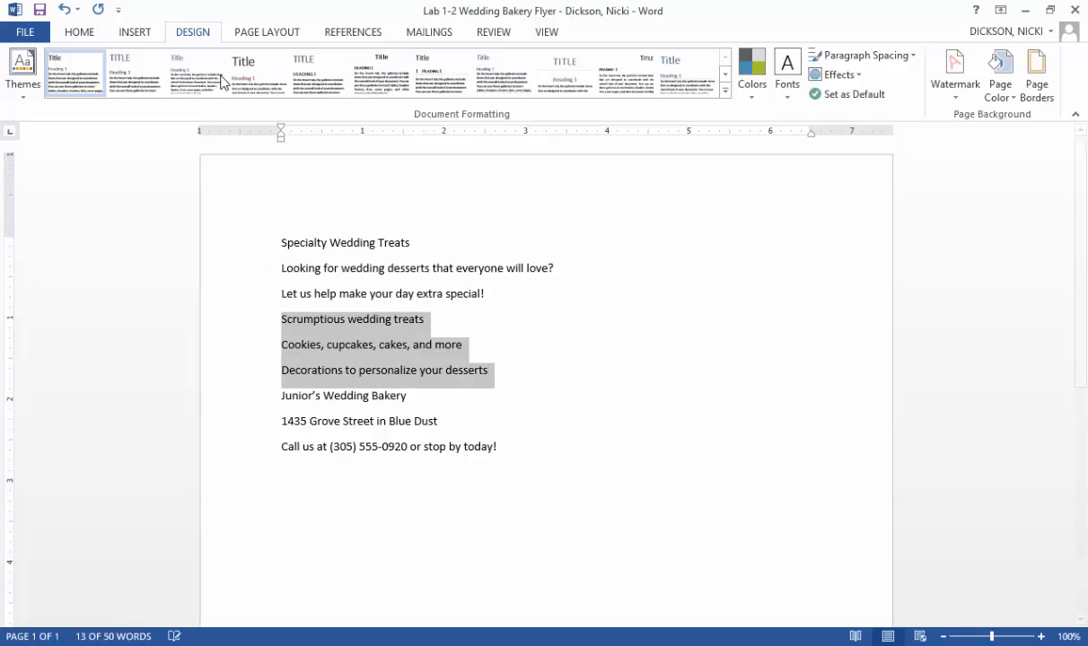
left_click(86, 32)
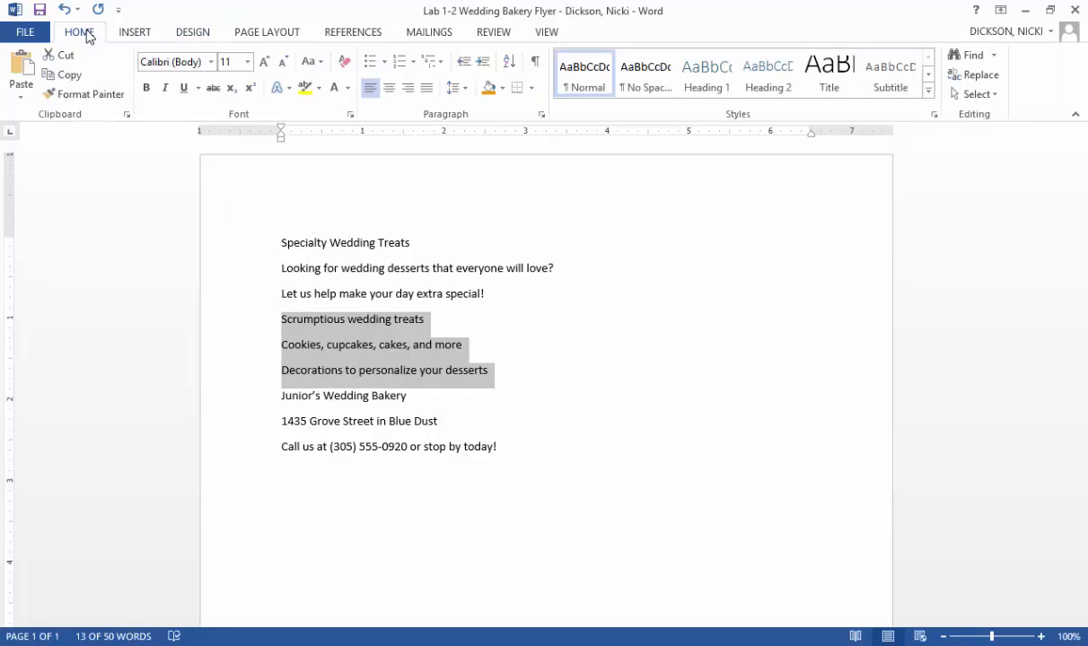
left_click(389, 59)
left_click(391, 108)
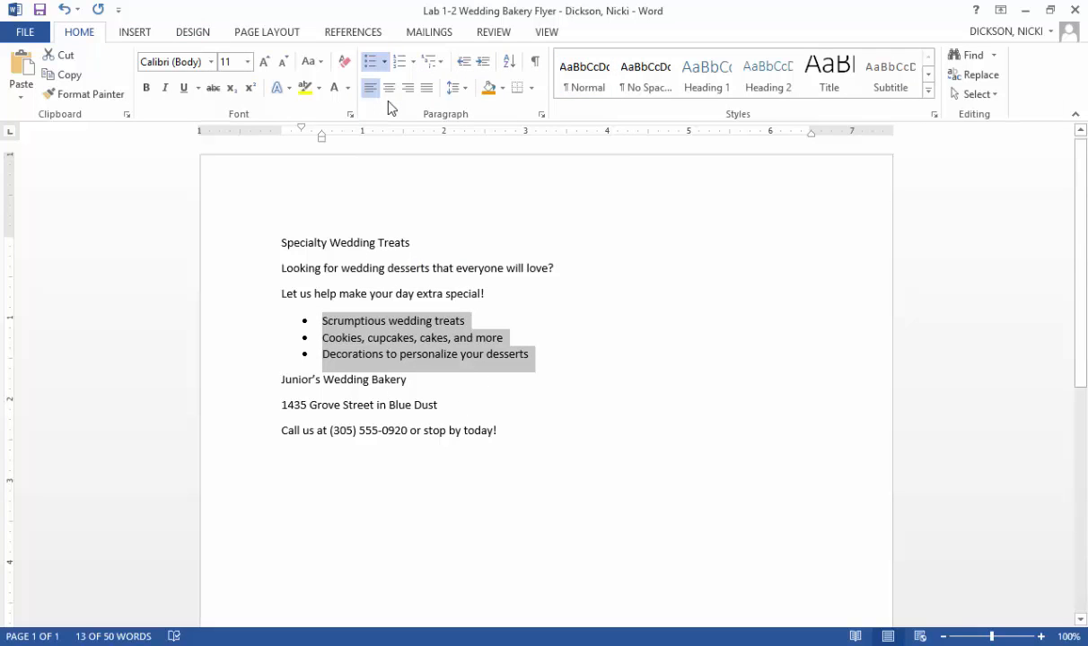
- Center the three lines above the bulleted list and the three lines below it
left_click_drag(476, 431, 281, 380)
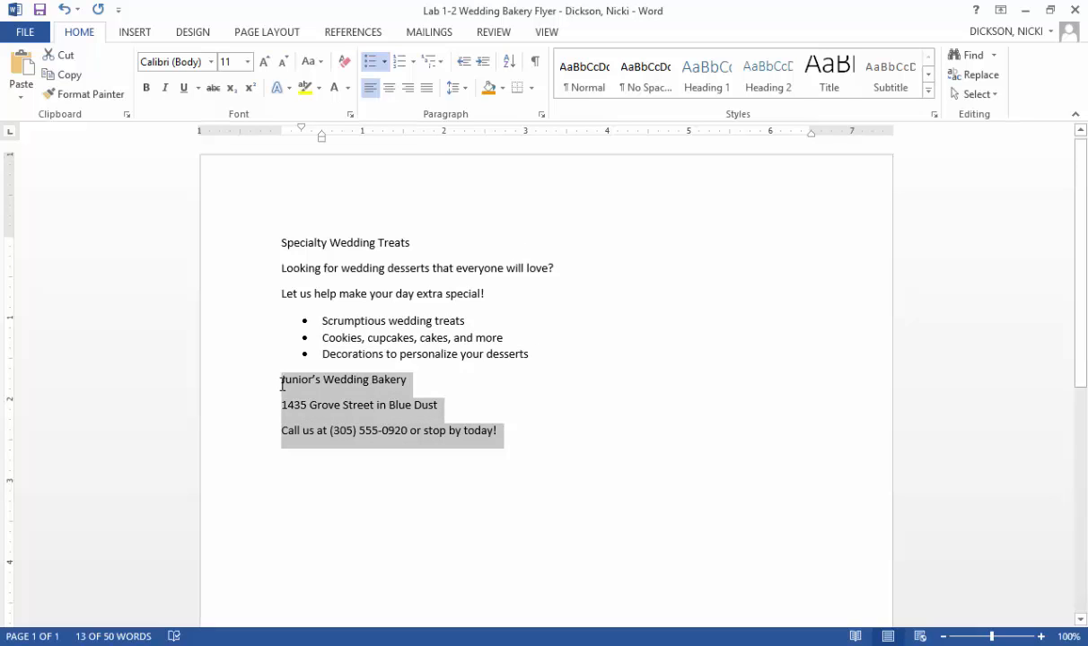
left_click_drag(493, 293, 275, 242)
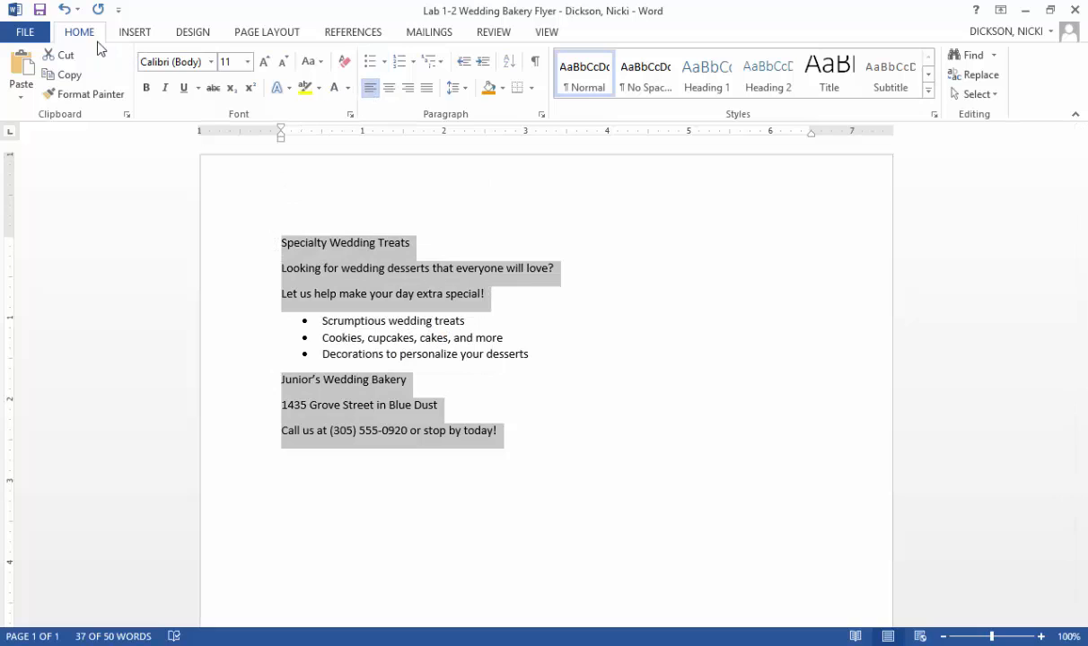
left_click(391, 92)
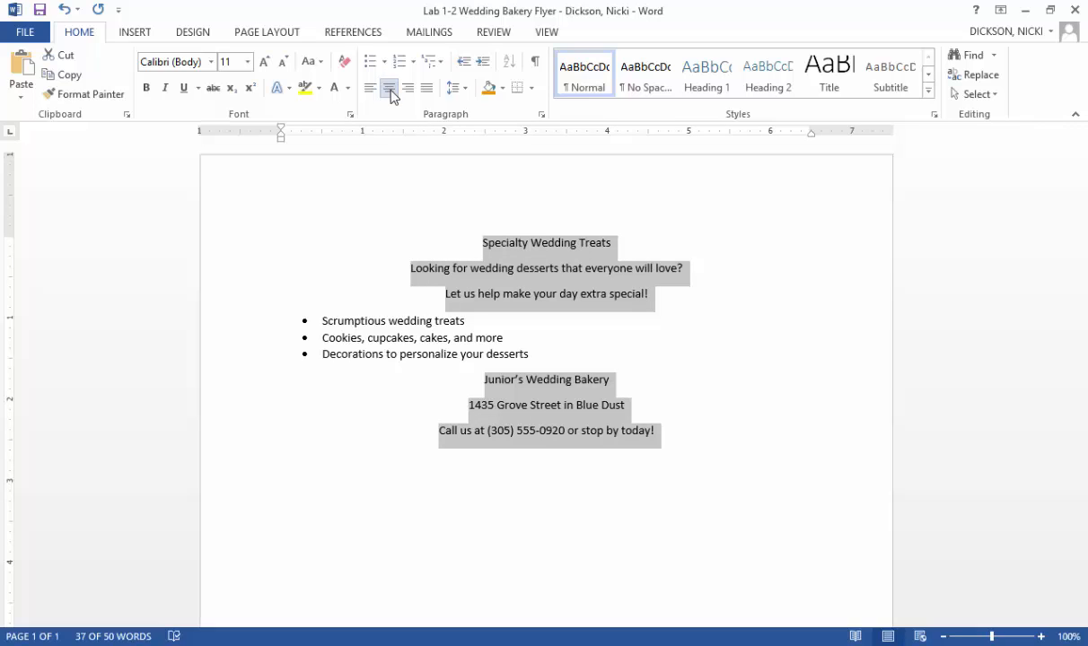
- Set the font size of the title "Specialty Wedding Treats" to 36 points
left_click(631, 246)
left_click_drag(622, 243, 515, 245)
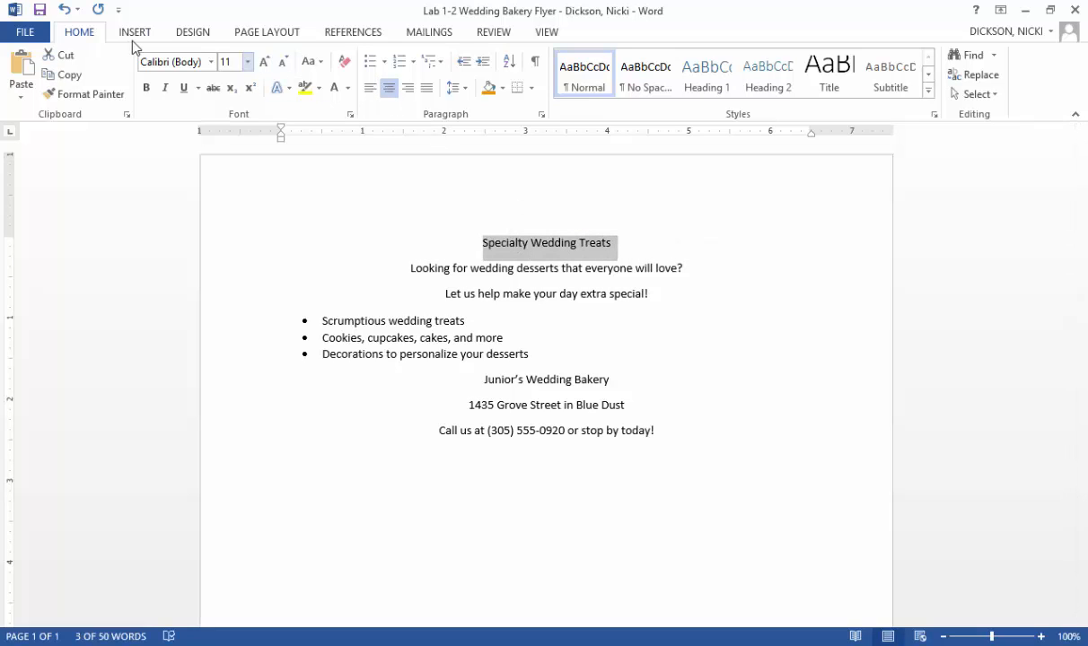
left_click(247, 62)
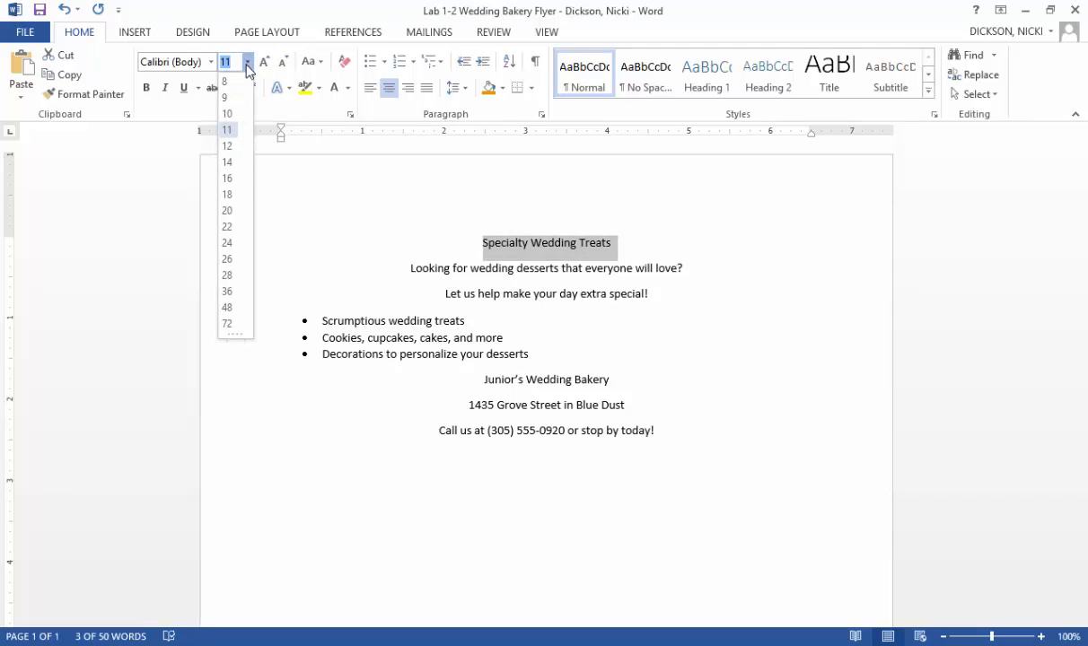
left_click(232, 214)
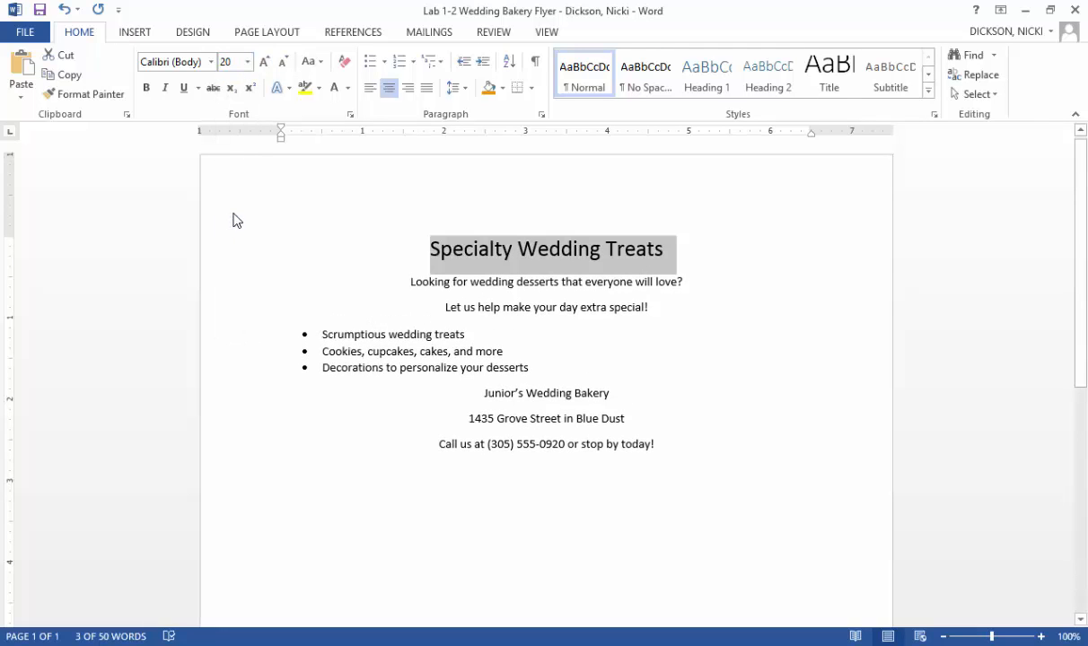
left_click(249, 62)
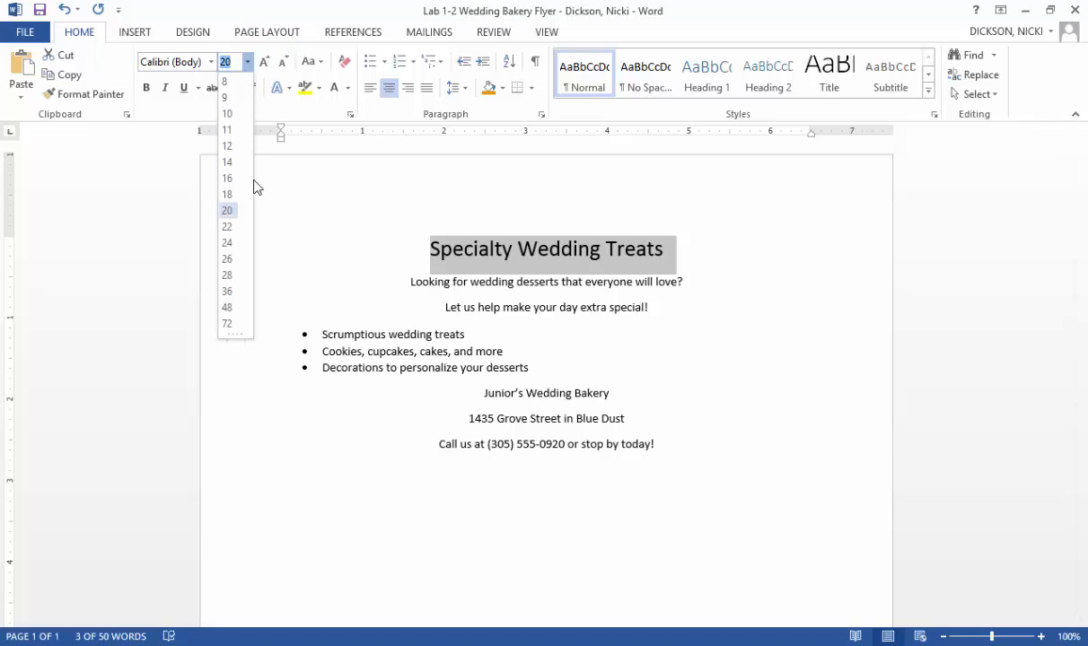
left_click(232, 292)
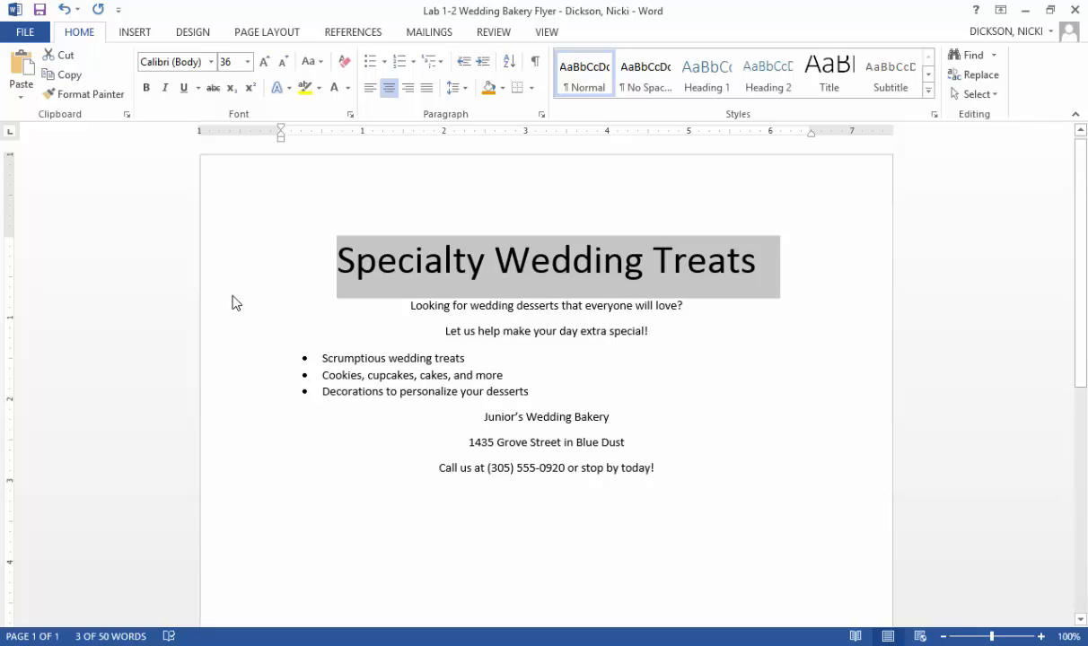
- Format the title with the Franklin Gothic Heavy font and the text effect Fill - Orange, Accent 3, Sharp Bevel
left_click(210, 62)
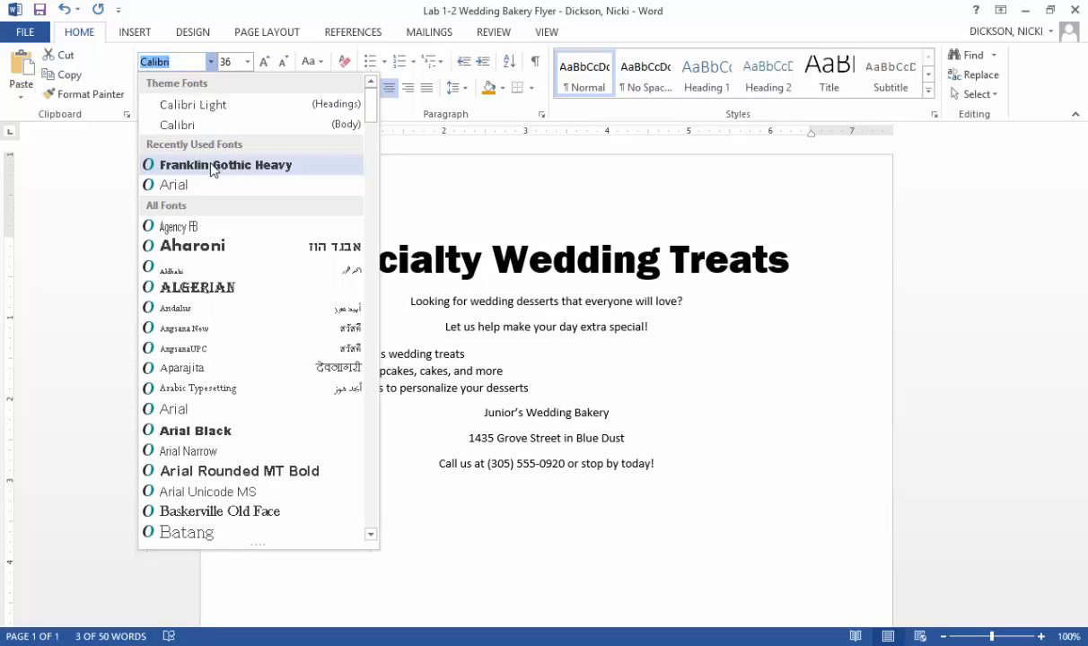
left_click(211, 167)
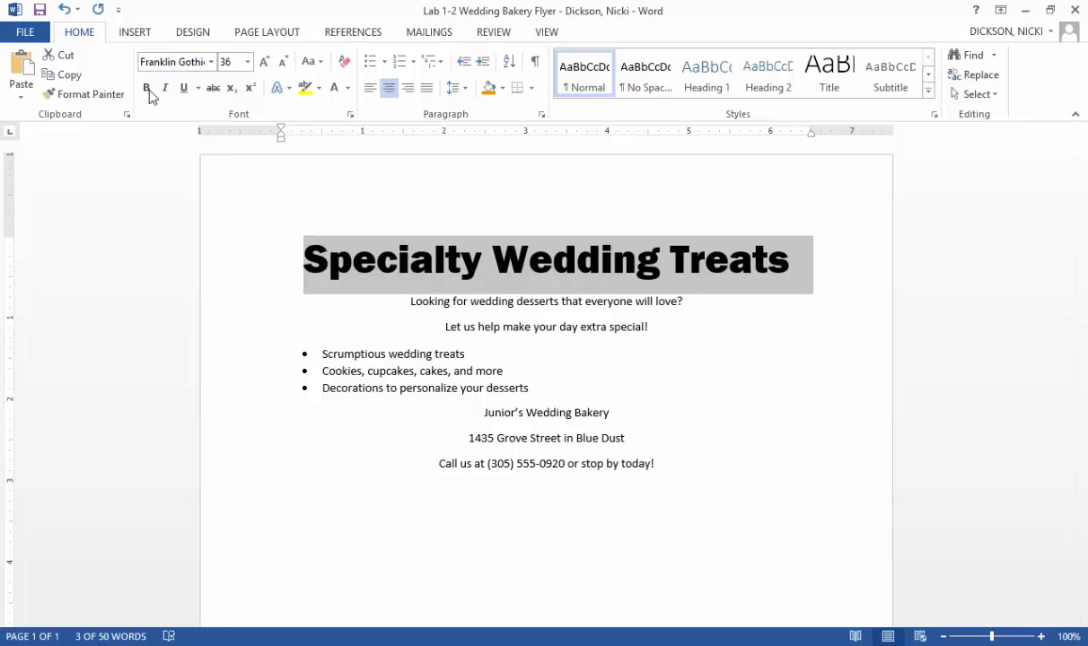
left_click(290, 88)
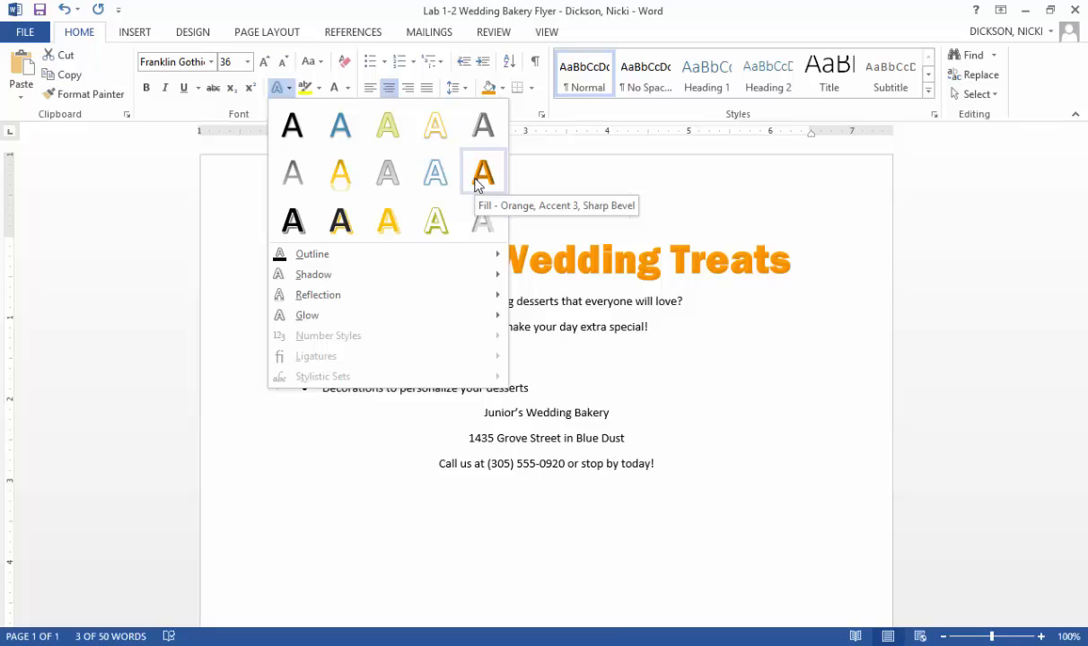
left_click(478, 179)
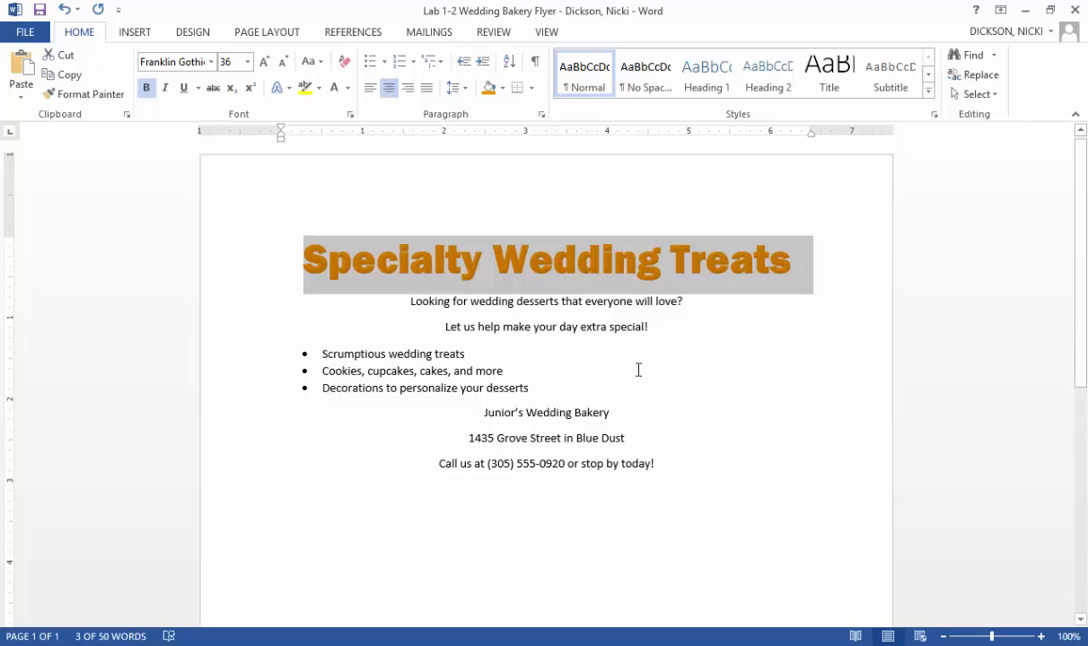
- Set the font size to 20 points for all text from "Looking for wedding desserts" through the street address line
left_click_drag(631, 438, 419, 300)
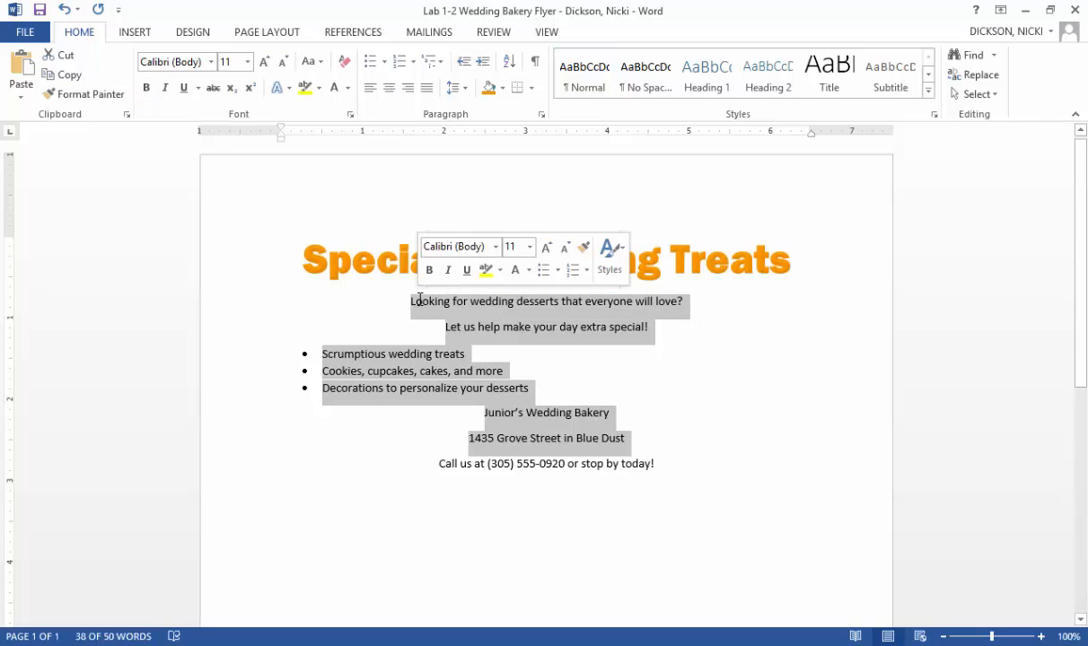
left_click(247, 61)
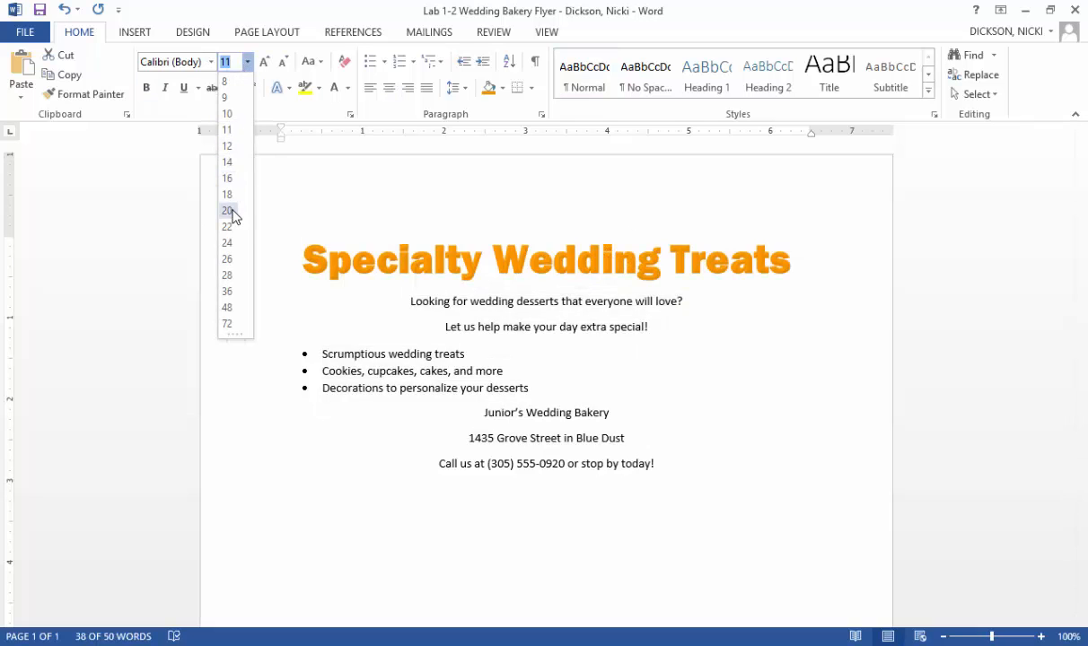
left_click(230, 212)
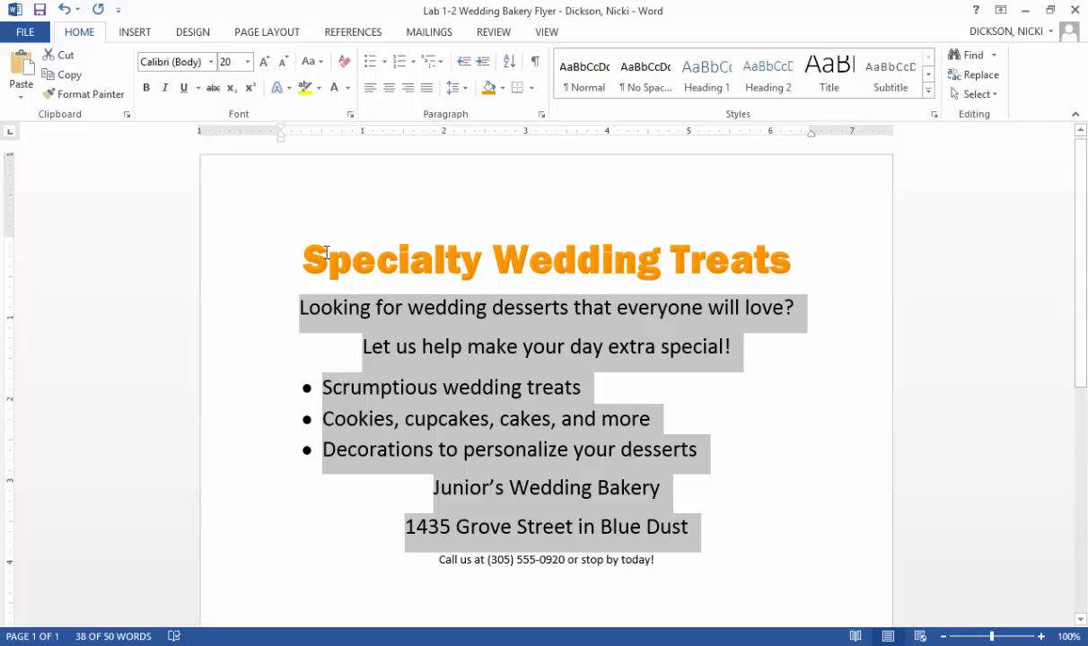
left_click(495, 387)
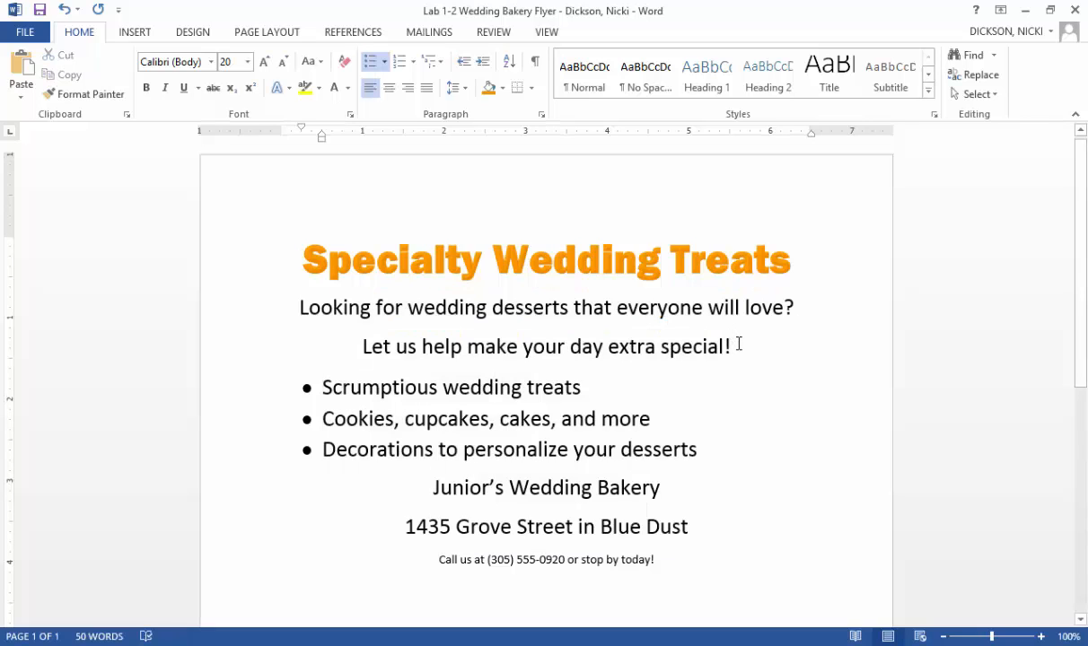
- Enlarge the line "Let us help make your day extra special!" to 24 points
left_click_drag(730, 346, 360, 346)
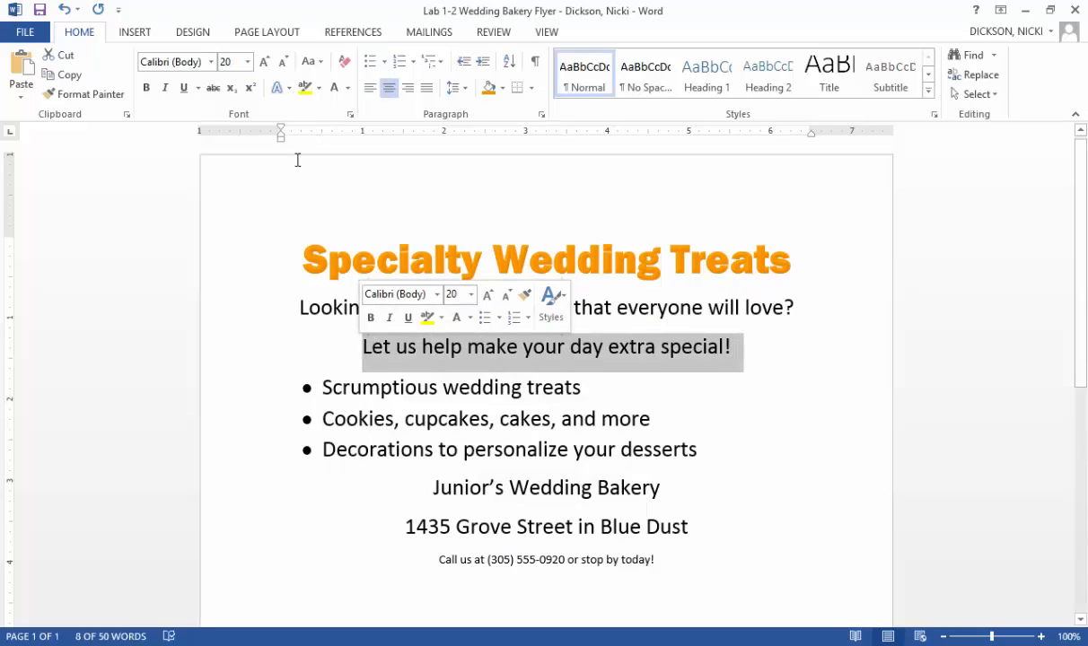
left_click(263, 63)
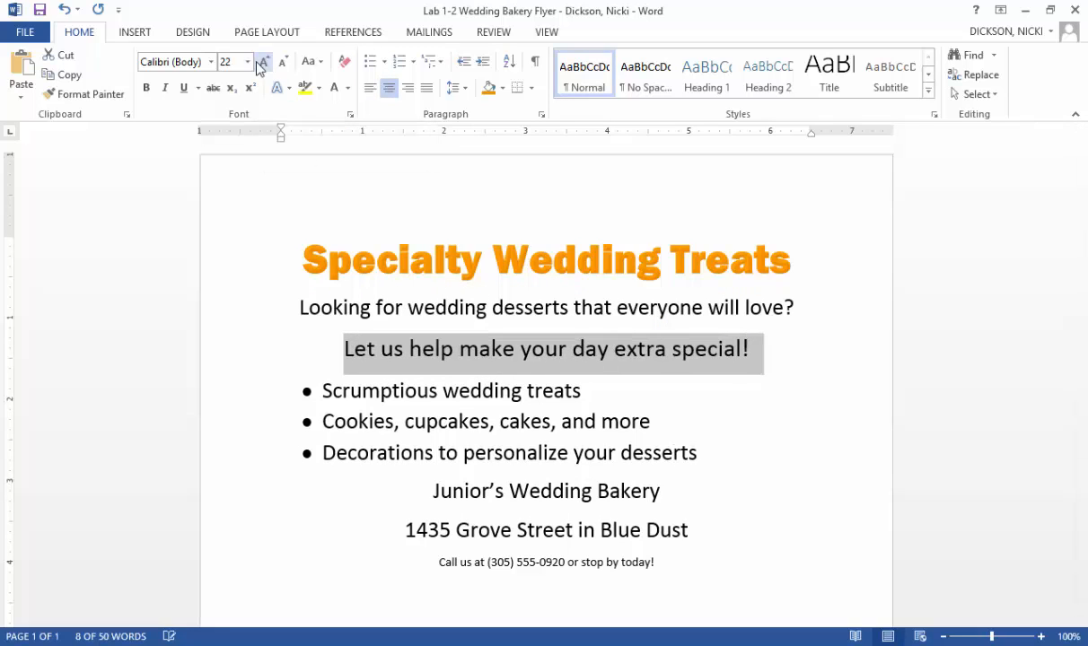
left_click(263, 62)
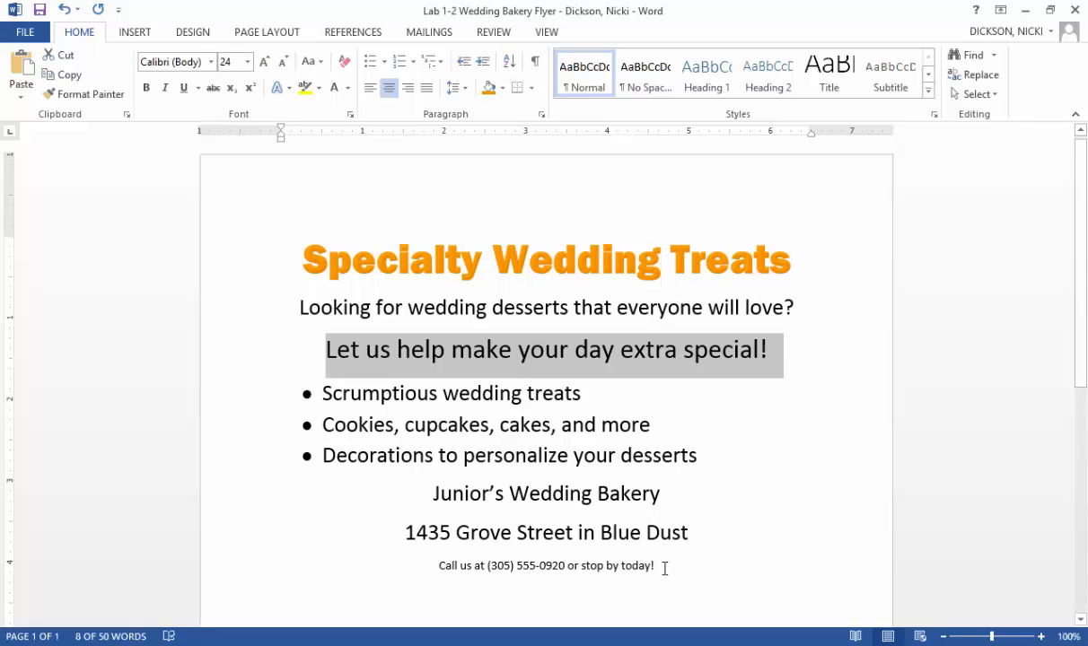
- Set the font size of the closing "Call us" line to 22 points
left_click_drag(665, 568, 432, 578)
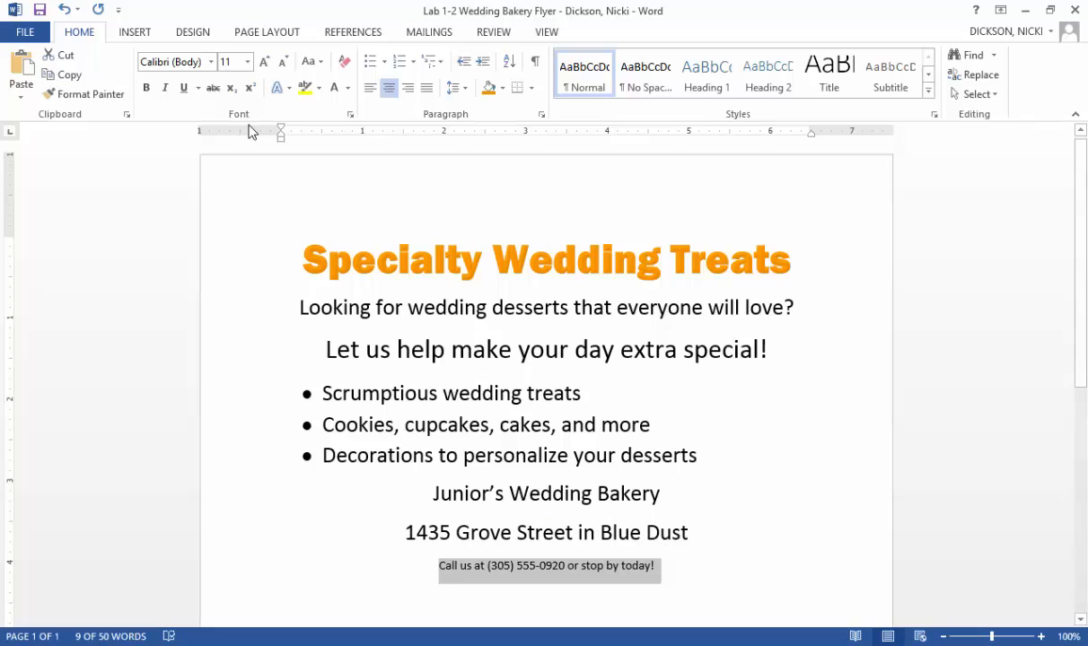
left_click(247, 61)
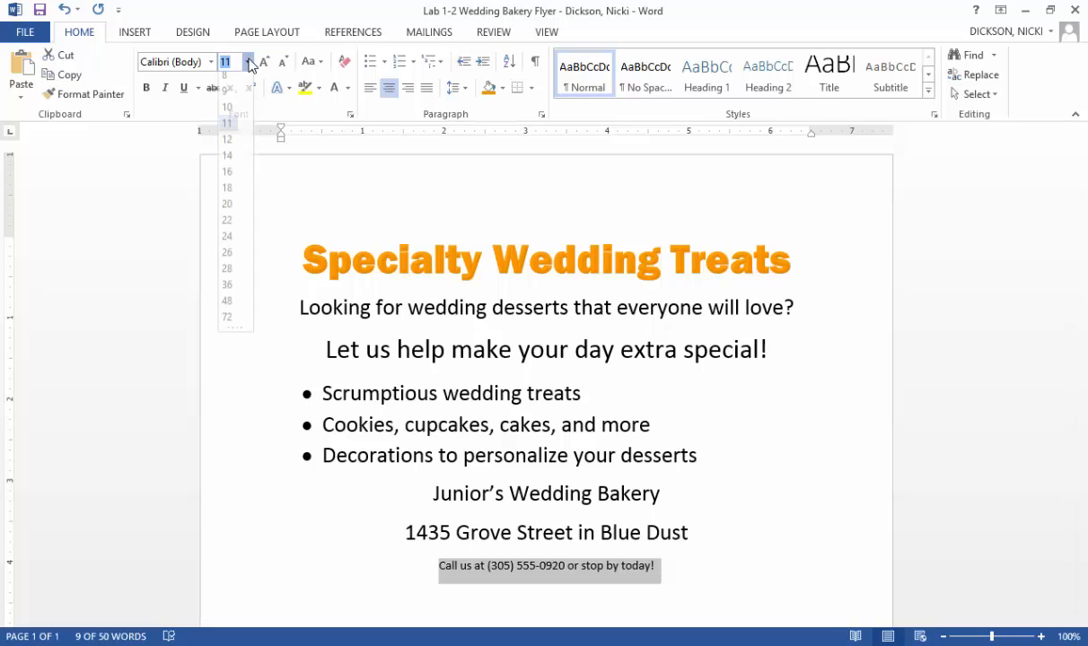
left_click(230, 226)
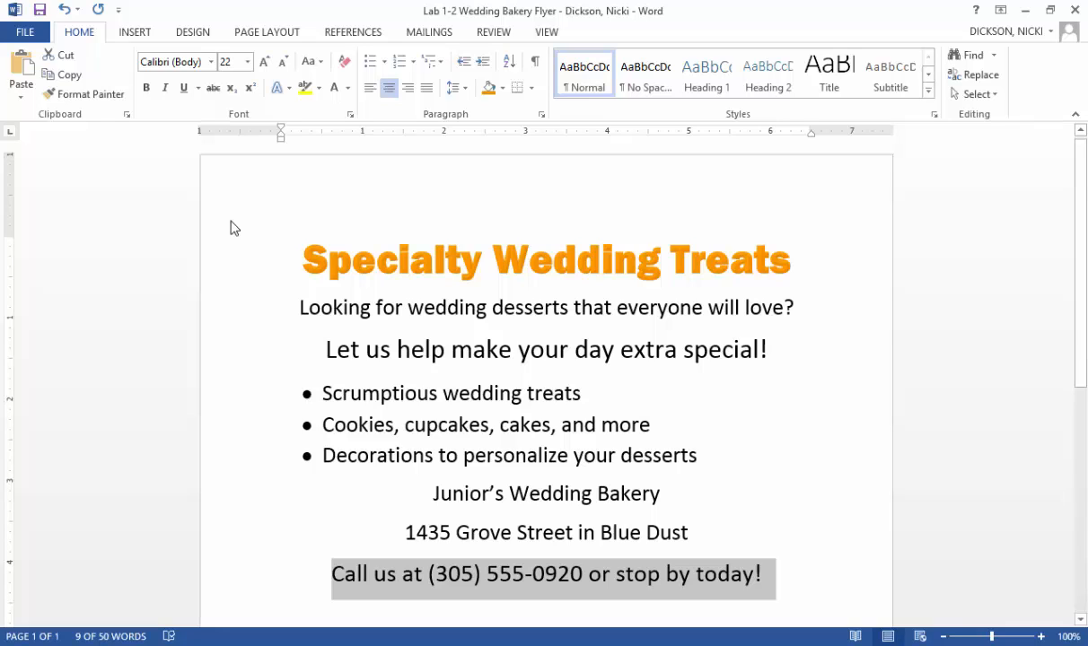
- Make the closing "Call us" line bold and color its text Orange, Accent 3
left_click(146, 88)
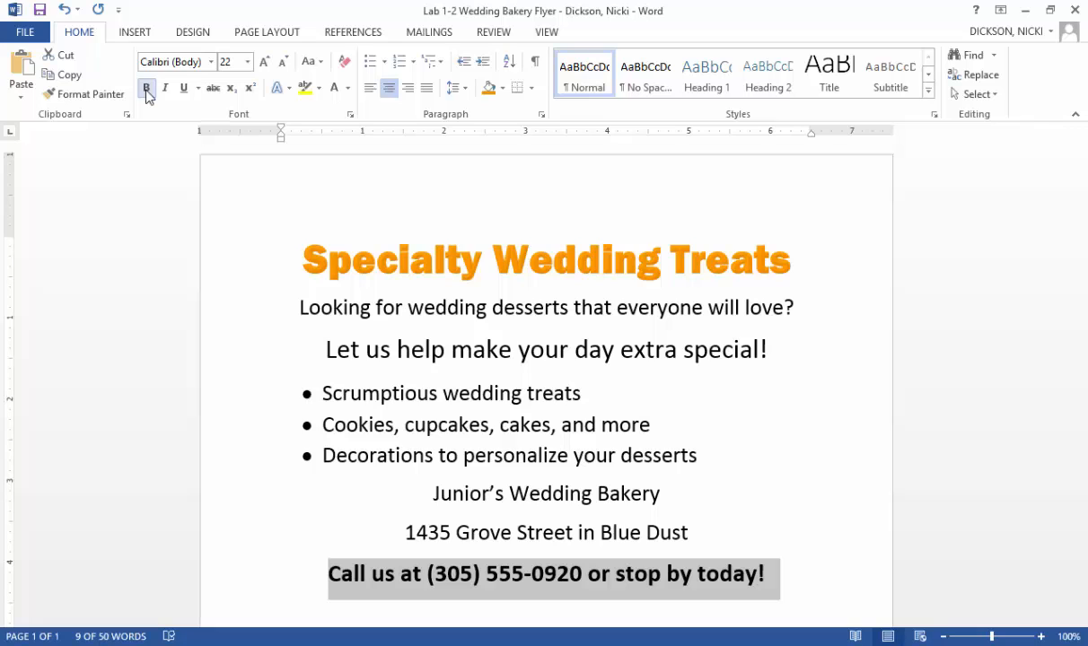
left_click(348, 88)
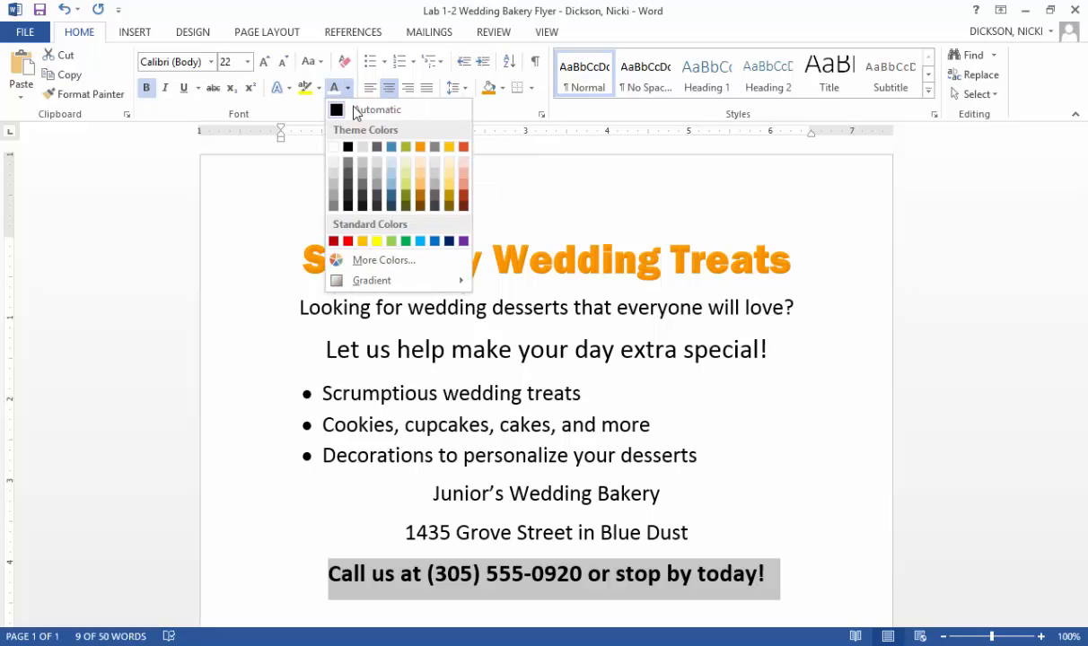
left_click(422, 148)
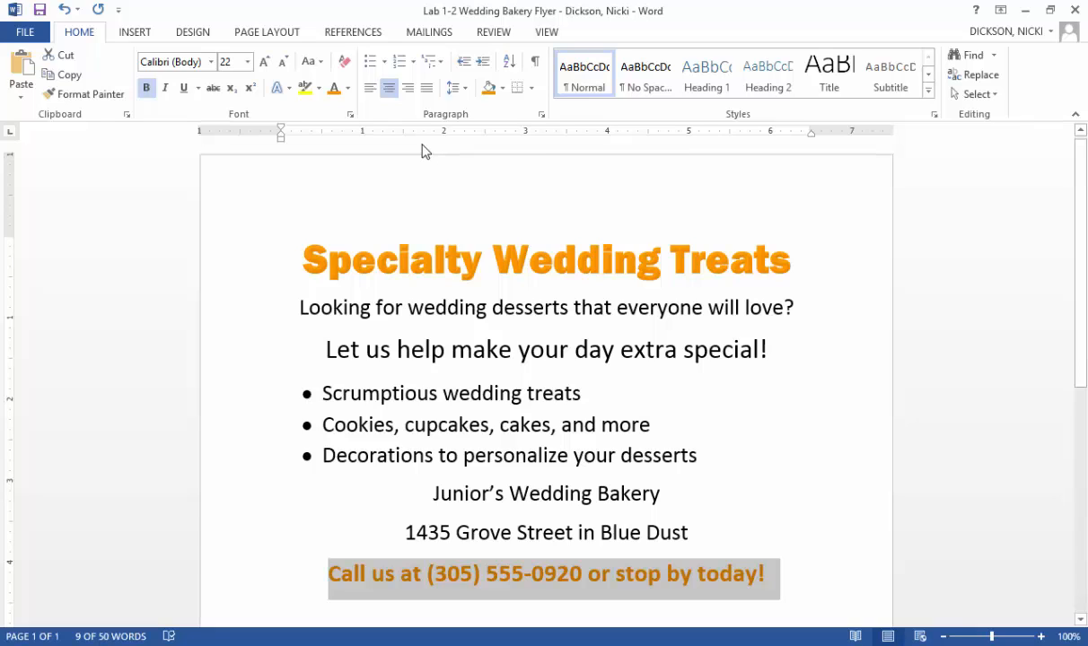
- Italicize the word "personalize" in the third bullet
left_click(565, 454)
left_click_drag(563, 454, 460, 454)
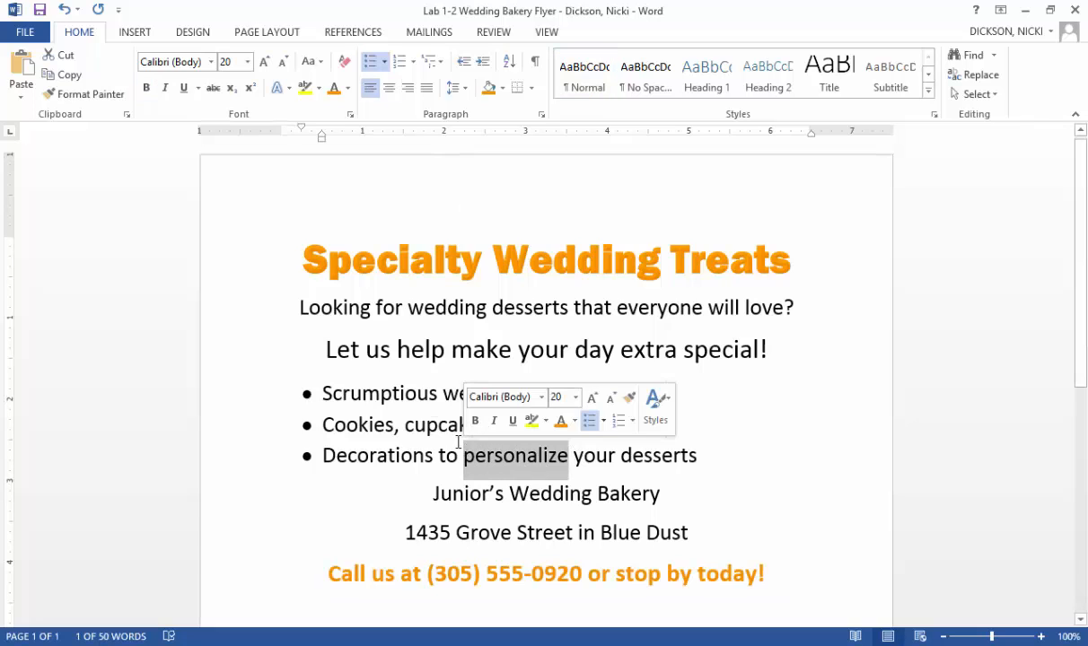
left_click(167, 89)
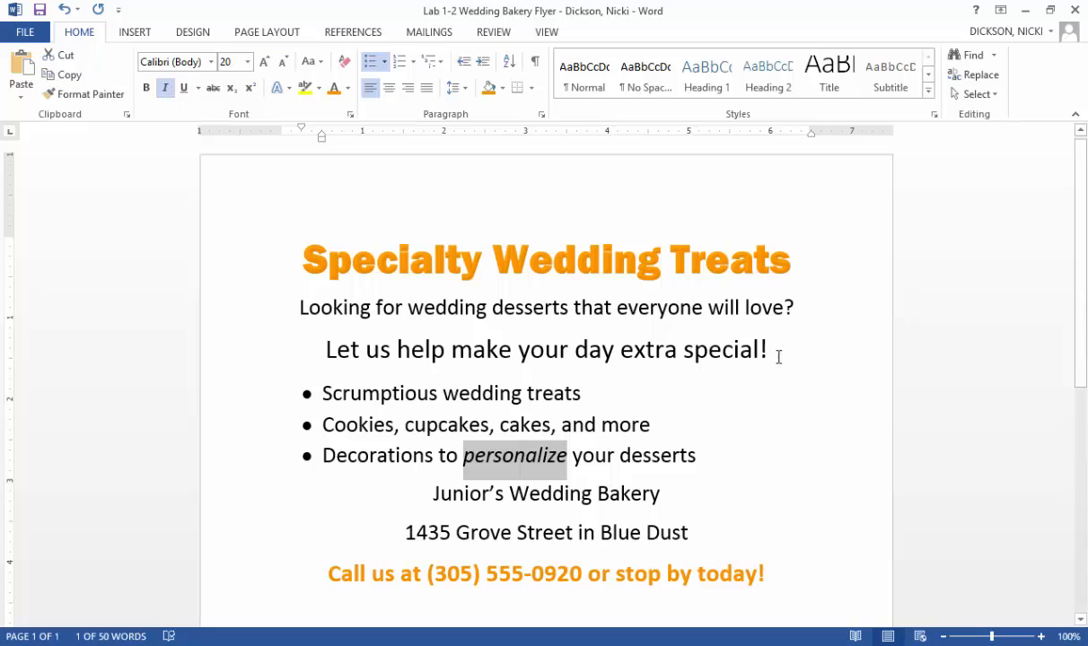
- Make the line "Let us help make your day extra special!" bold
left_click_drag(774, 345, 319, 350)
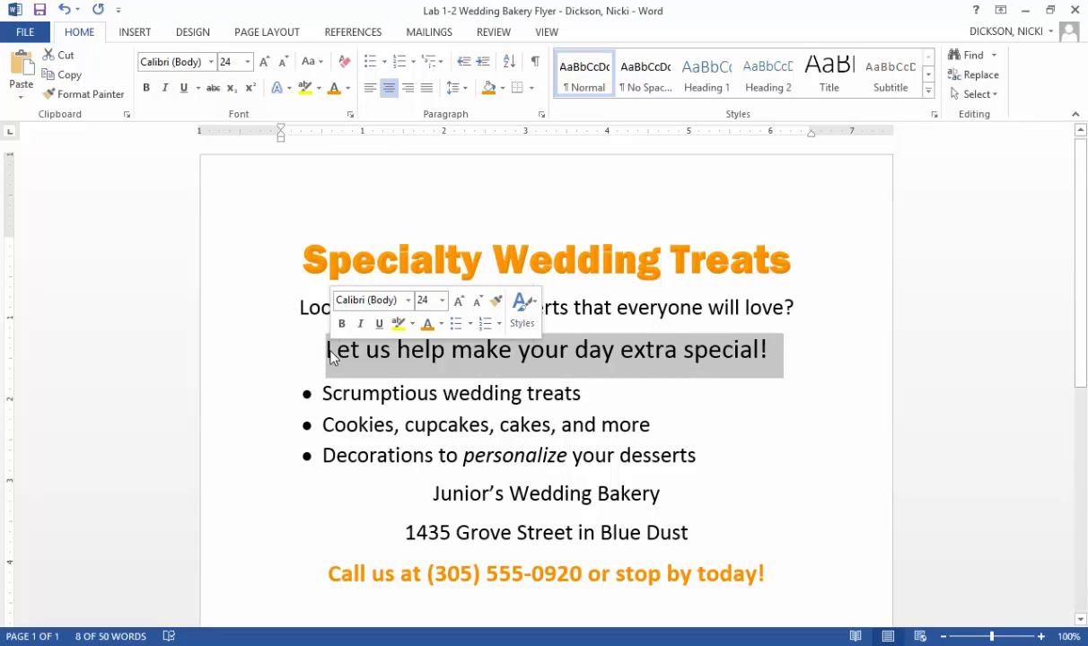
left_click(143, 91)
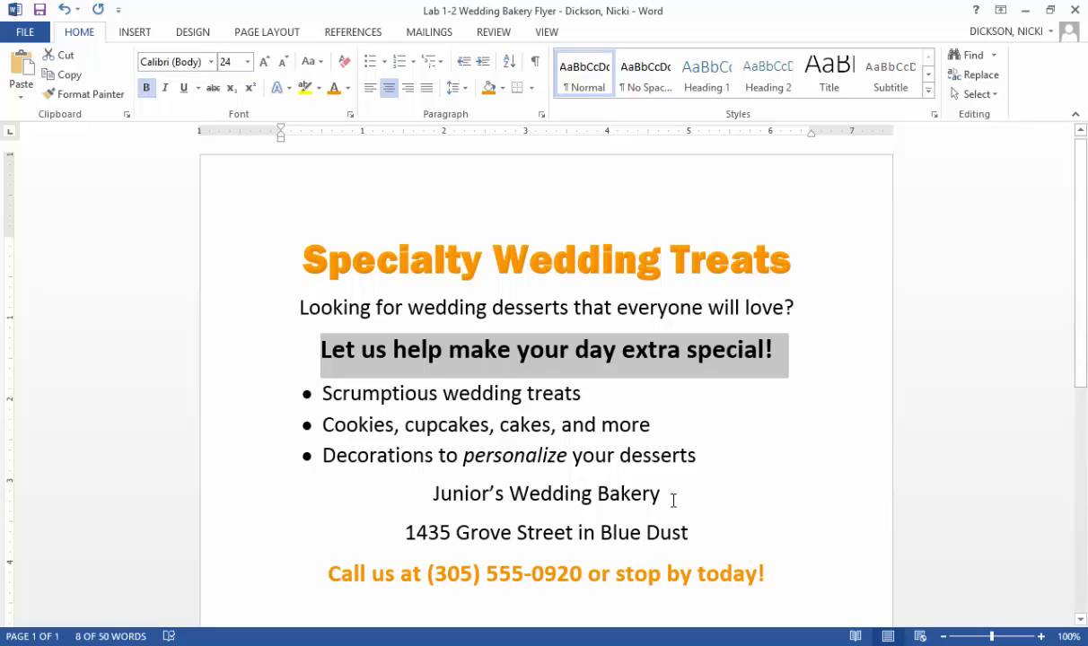
- Underline the line "Junior's Wedding Bakery"
left_click_drag(673, 500, 416, 482)
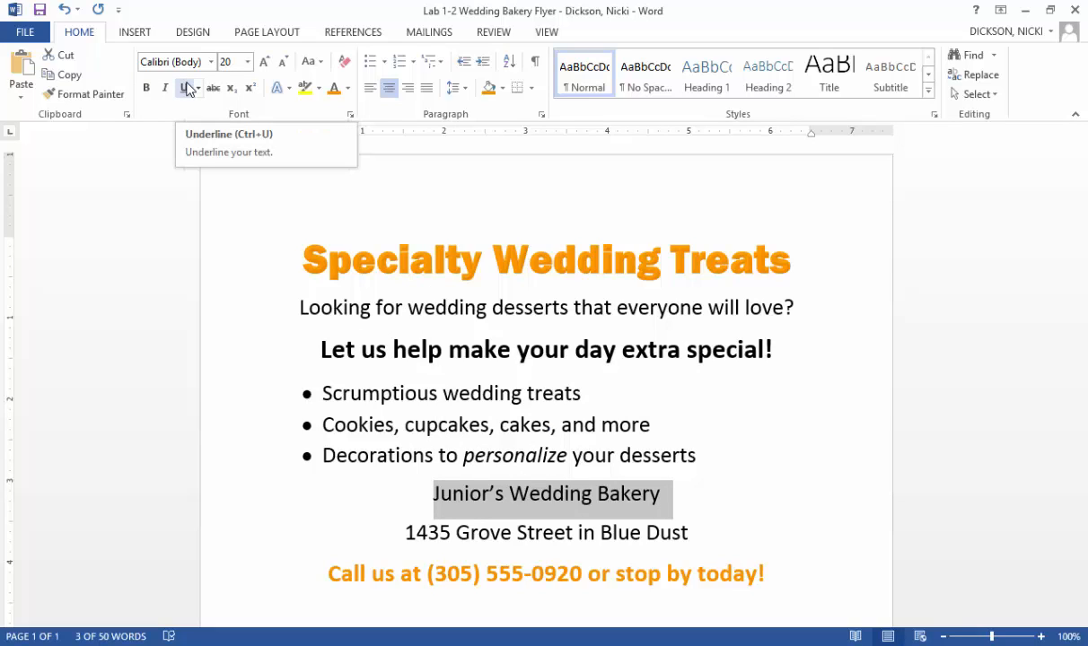
left_click(186, 88)
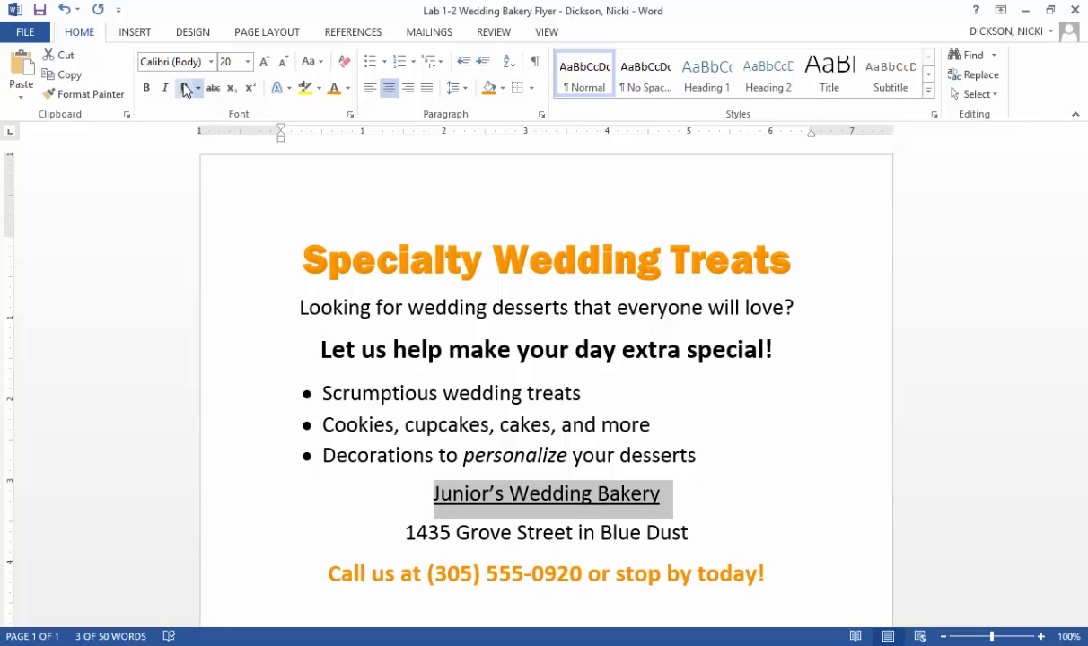
- Shade the "Let us help make your day extra special!" paragraph with Orange, Accent 3 and color its text White, Background 1
left_click_drag(802, 347, 338, 357)
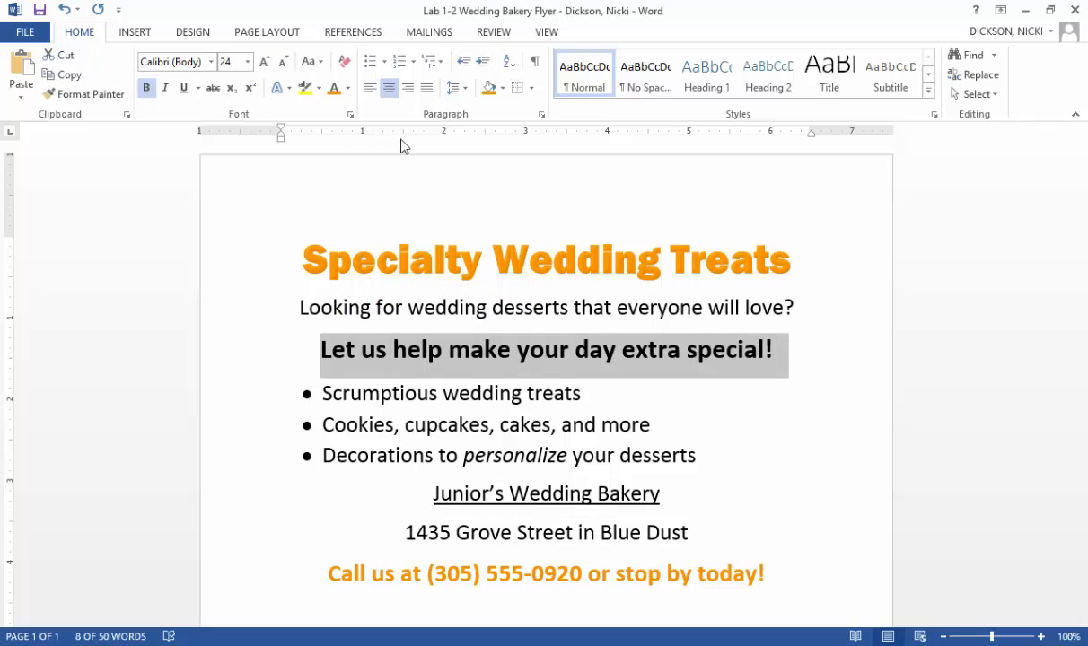
left_click(489, 88)
left_click(503, 89)
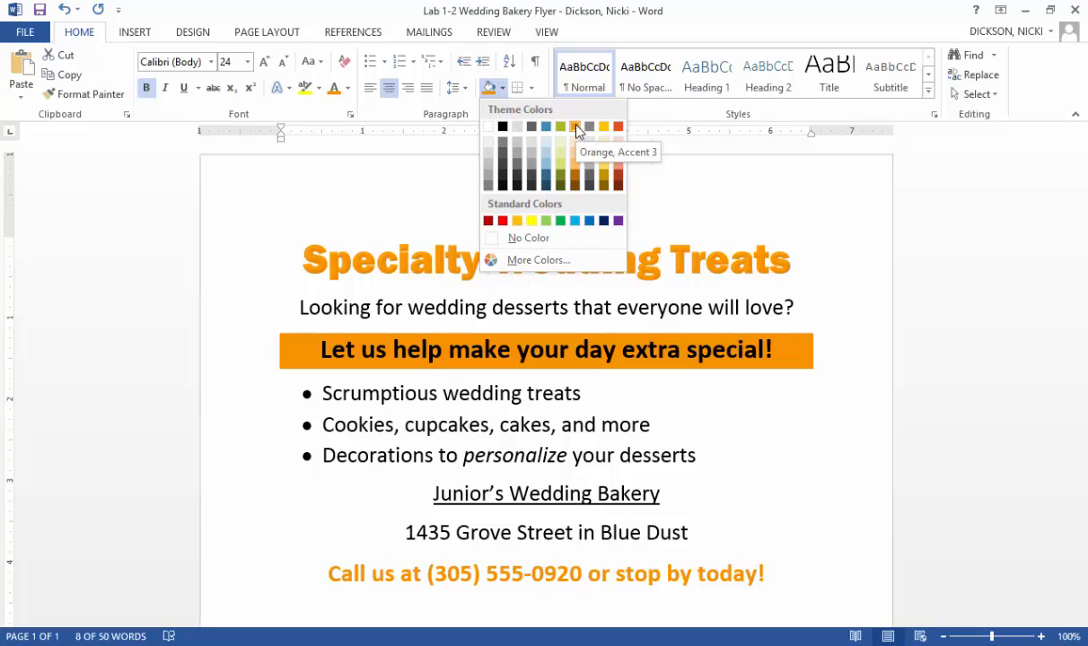
left_click(576, 129)
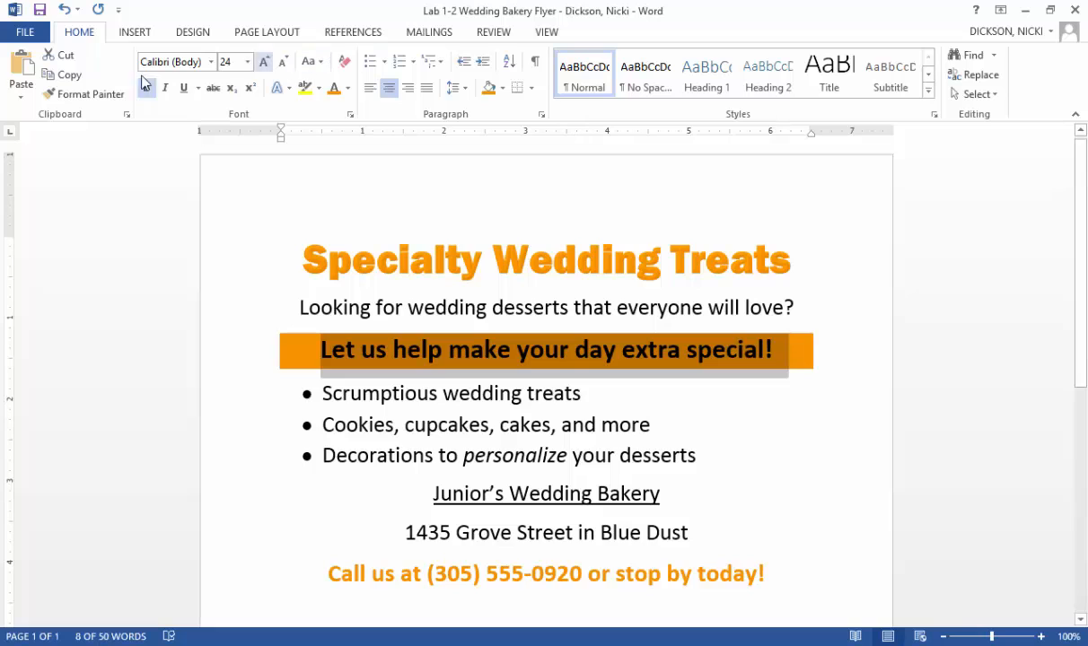
left_click(347, 89)
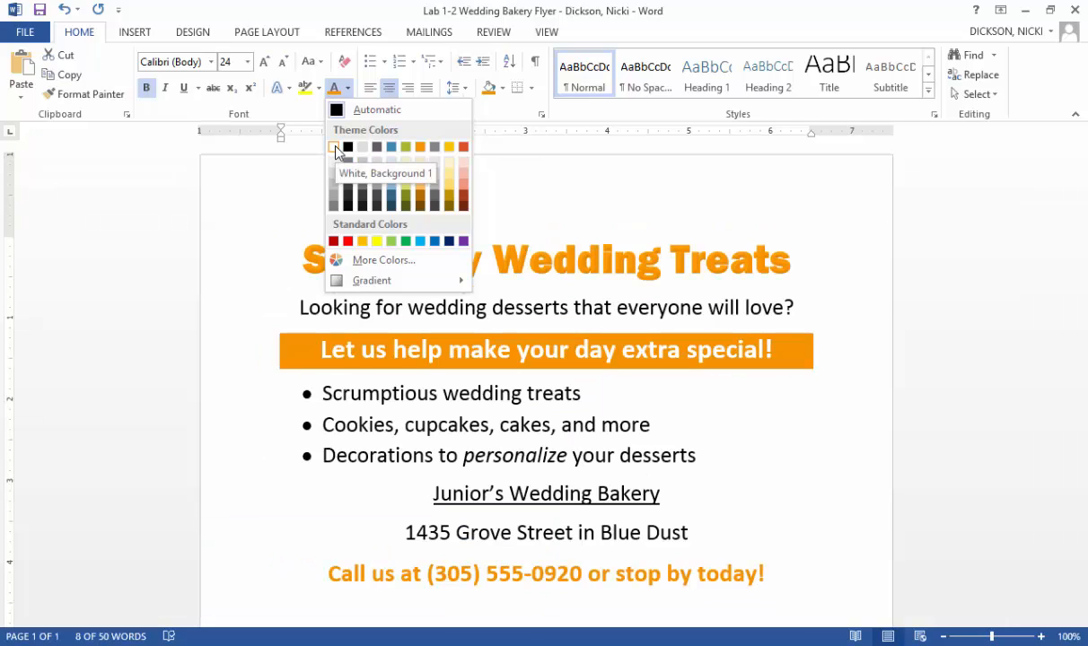
left_click(335, 148)
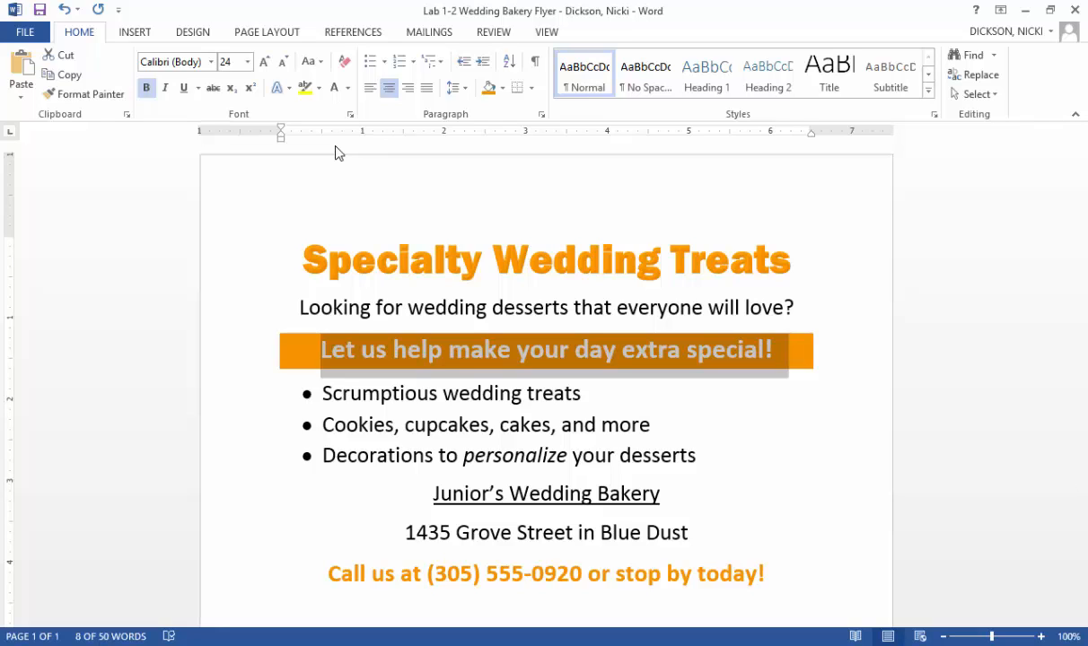
- Add a new line below the title "Specialty Wedding Treats" and insert the picture "pic 1" there
left_click(550, 34)
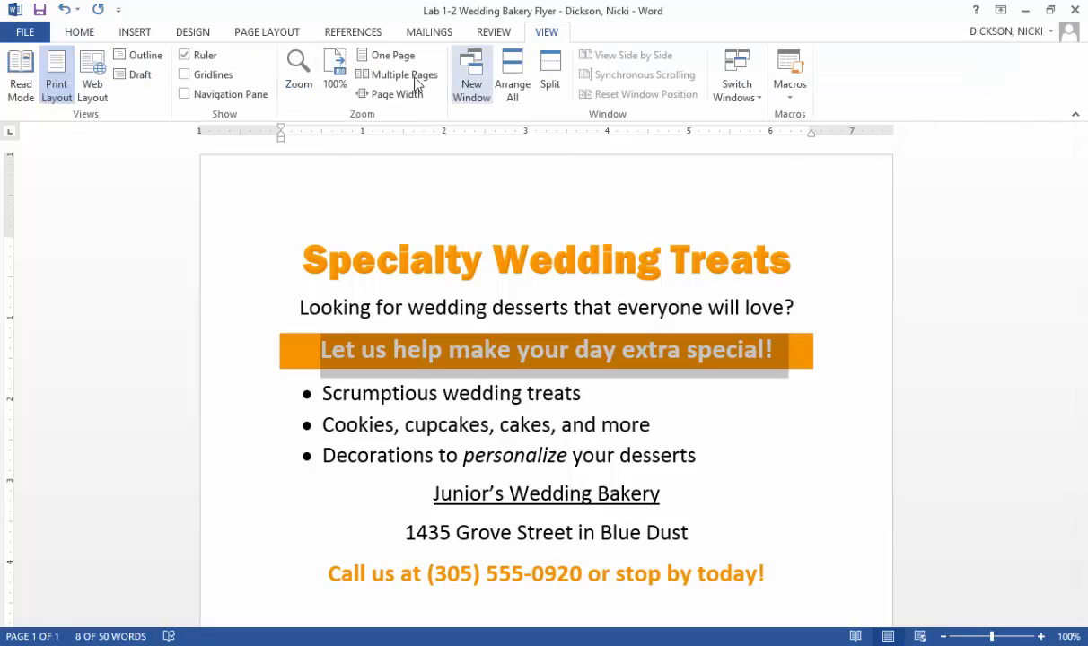
left_click(386, 55)
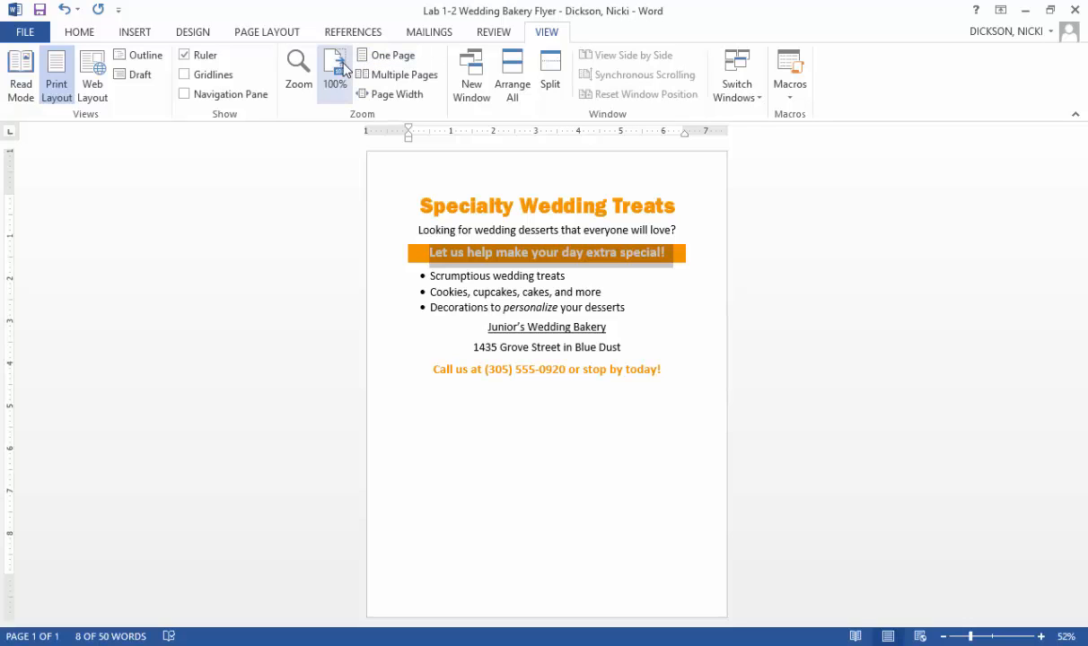
left_click(337, 72)
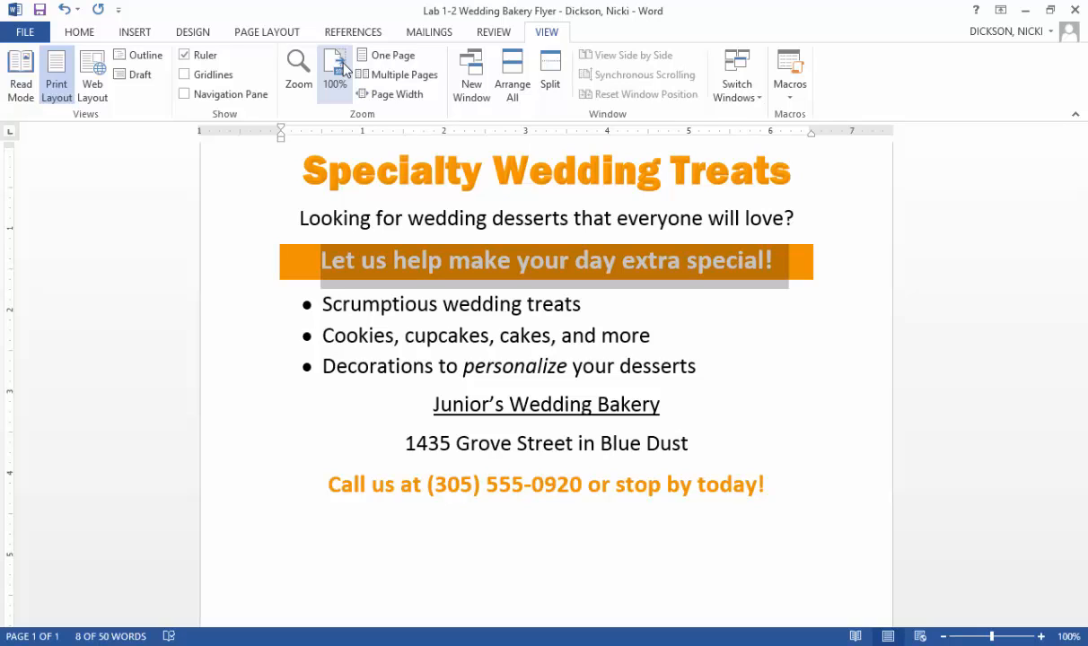
left_click(770, 159)
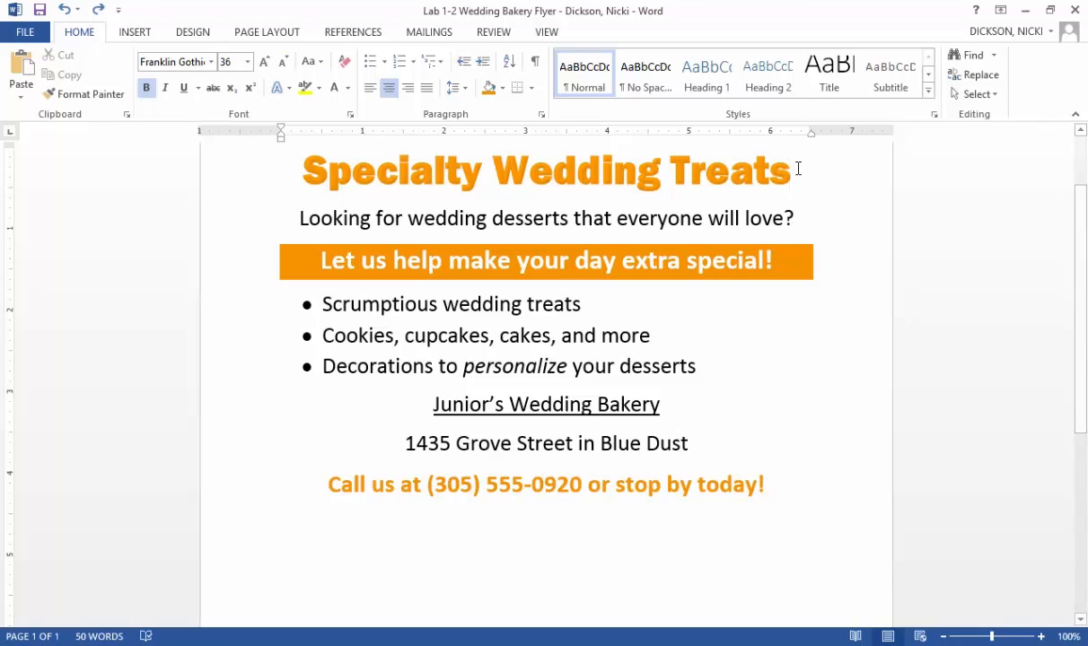
key("Return")
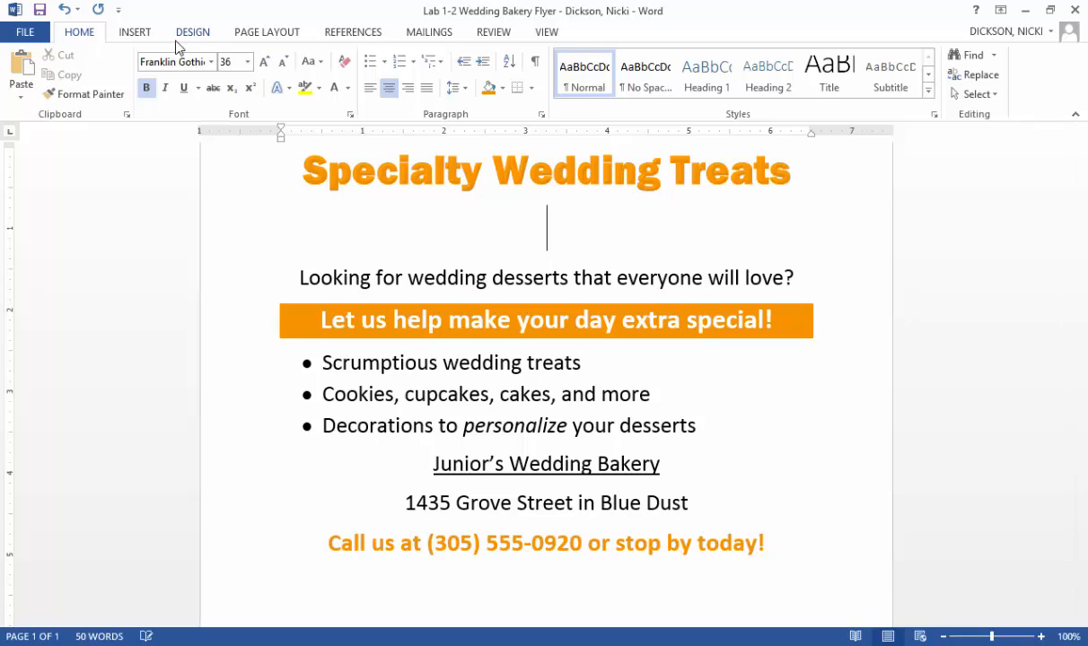
left_click(135, 33)
left_click(148, 75)
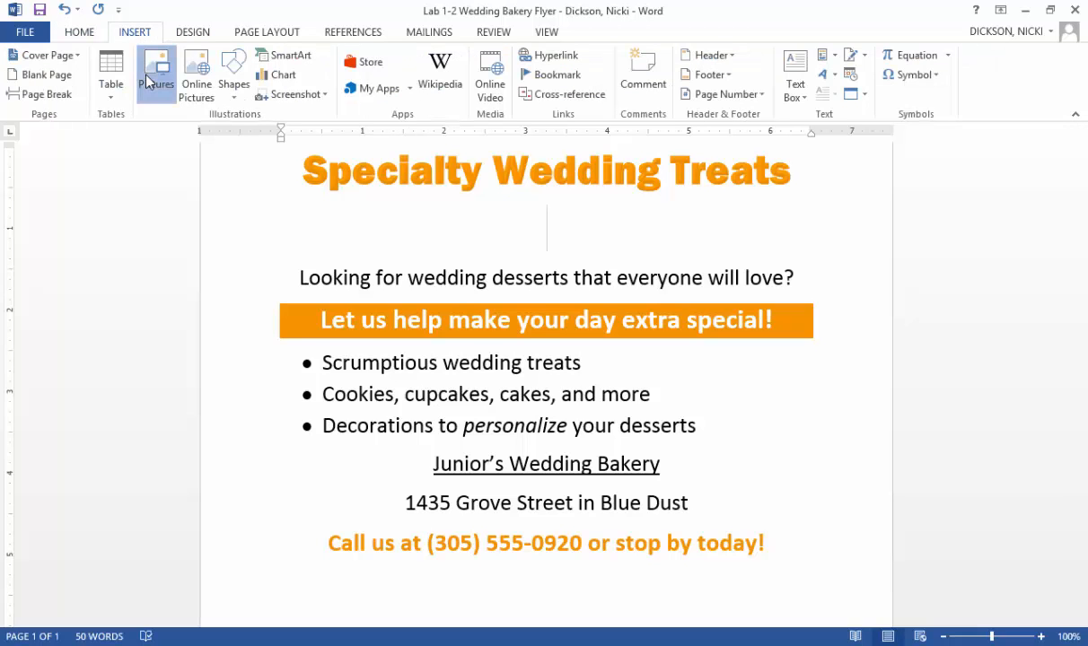
double_click(177, 176)
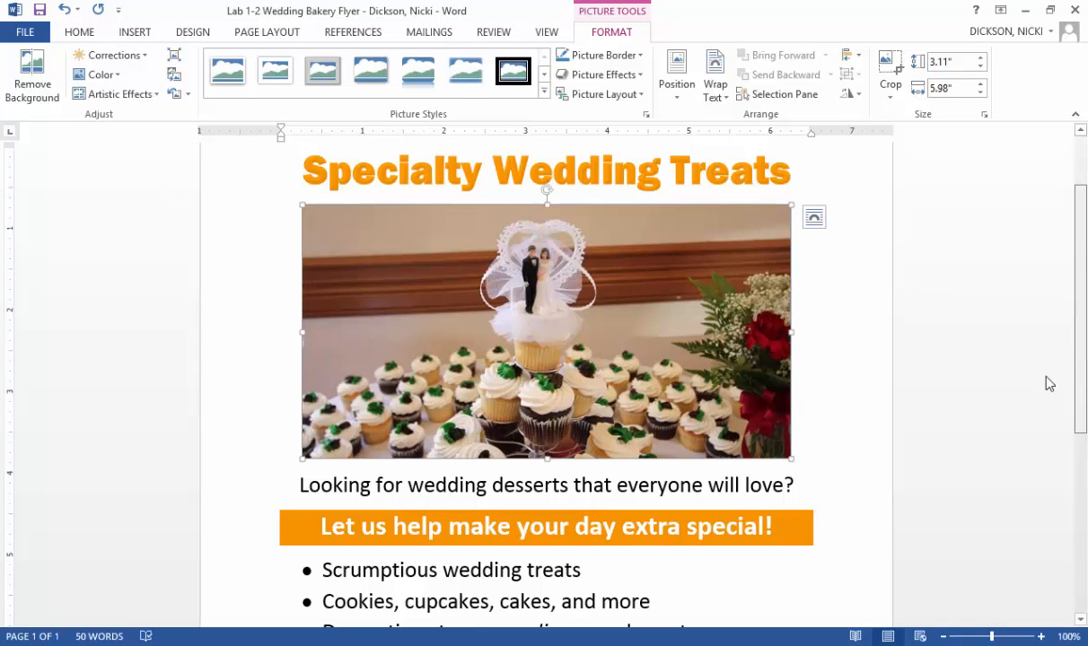
- Add an unbulleted line below the third bullet and insert the picture "pic 2" from the Desktop folder there
scroll(1046, 381, "down", 5)
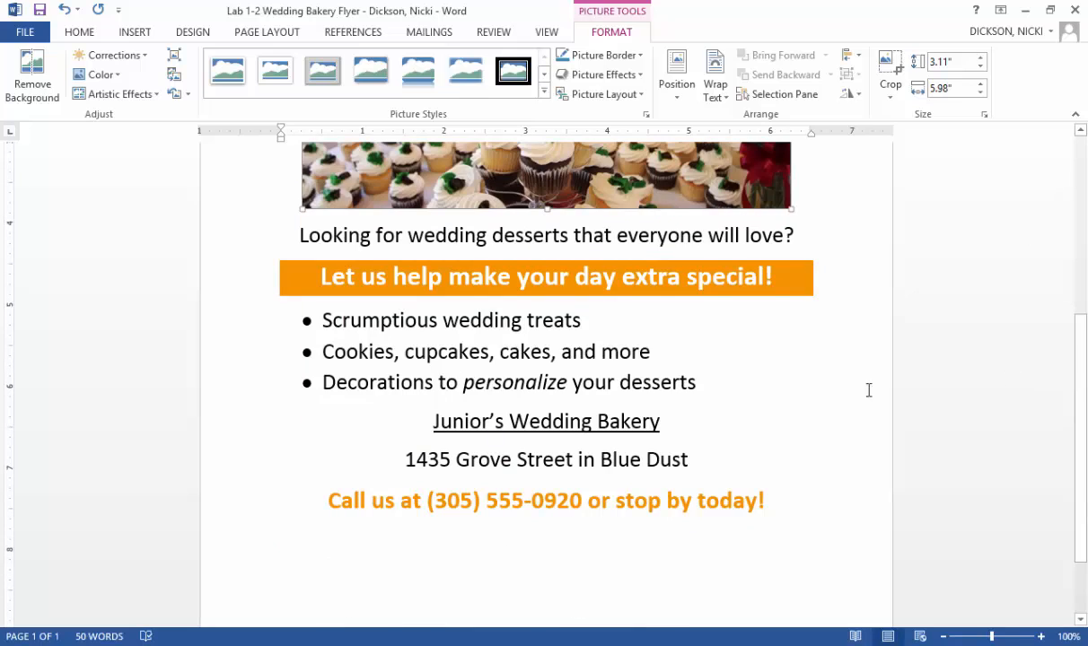
left_click(701, 391)
key("Return")
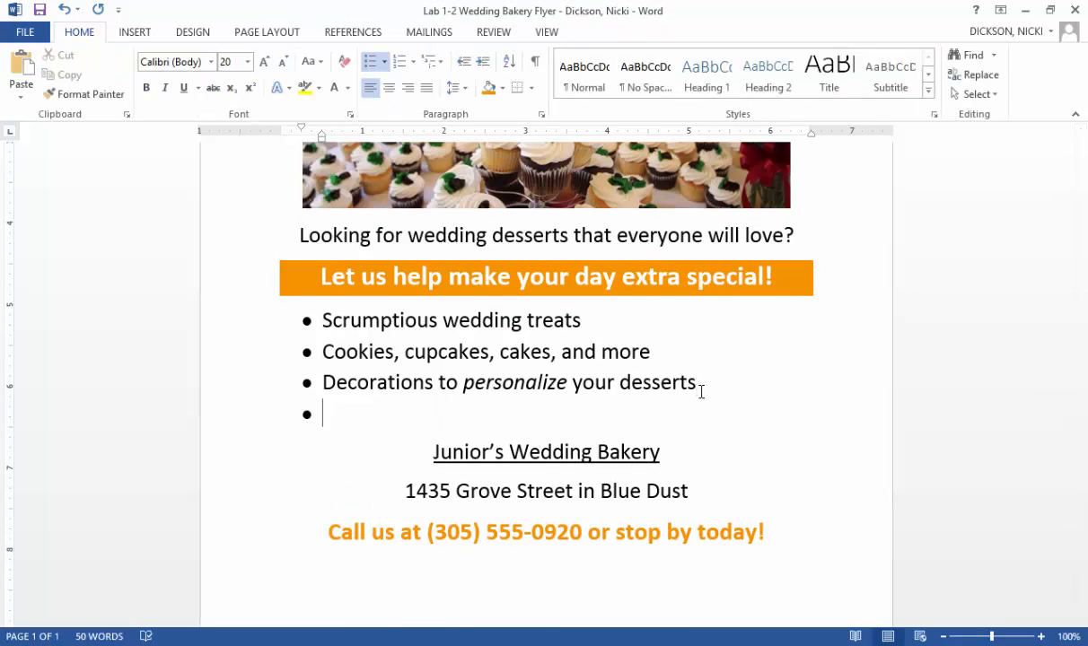
key("Return")
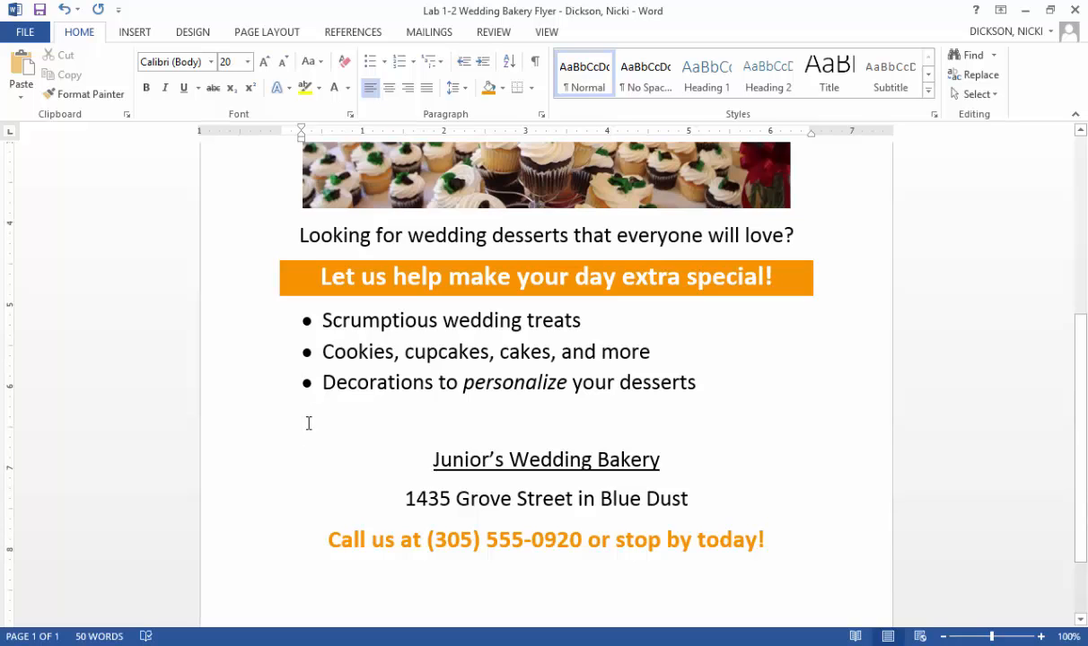
left_click(139, 33)
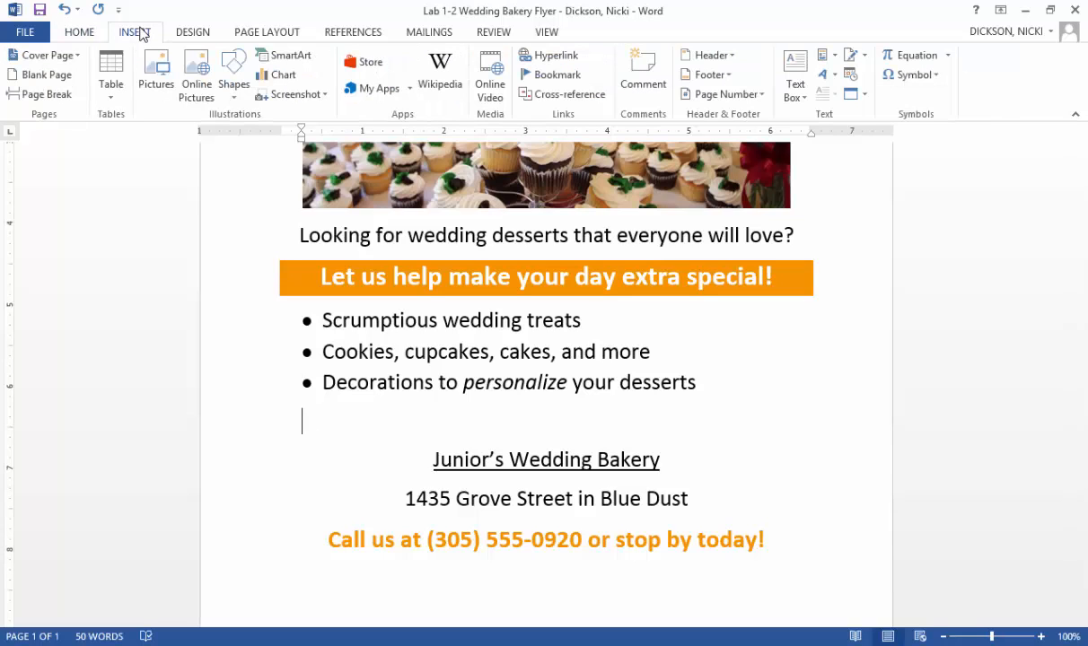
left_click(155, 71)
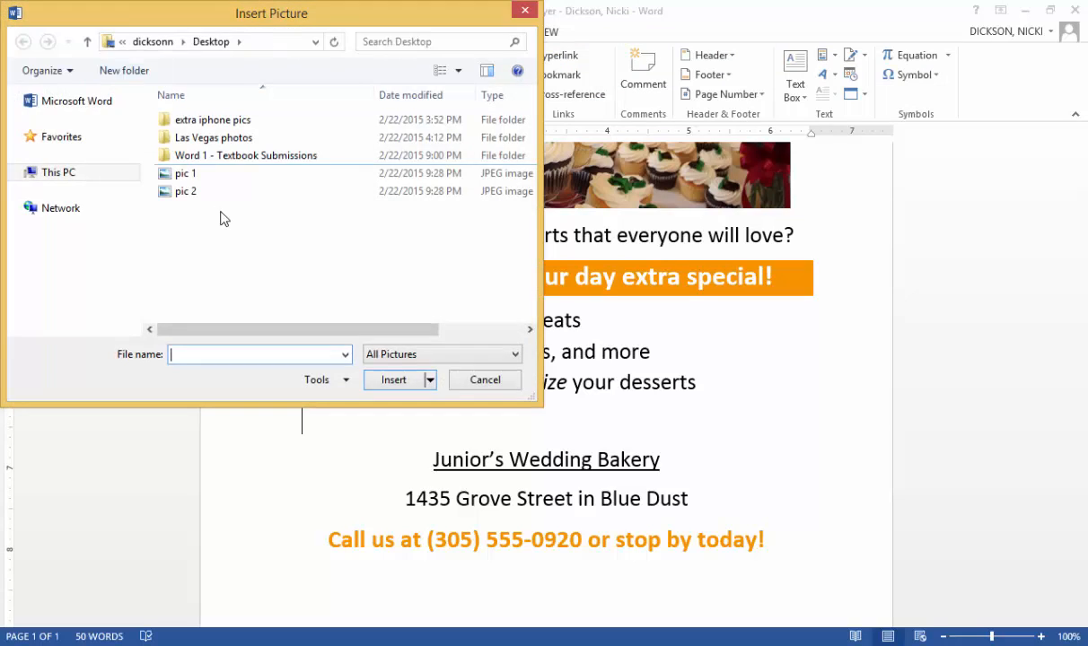
double_click(196, 193)
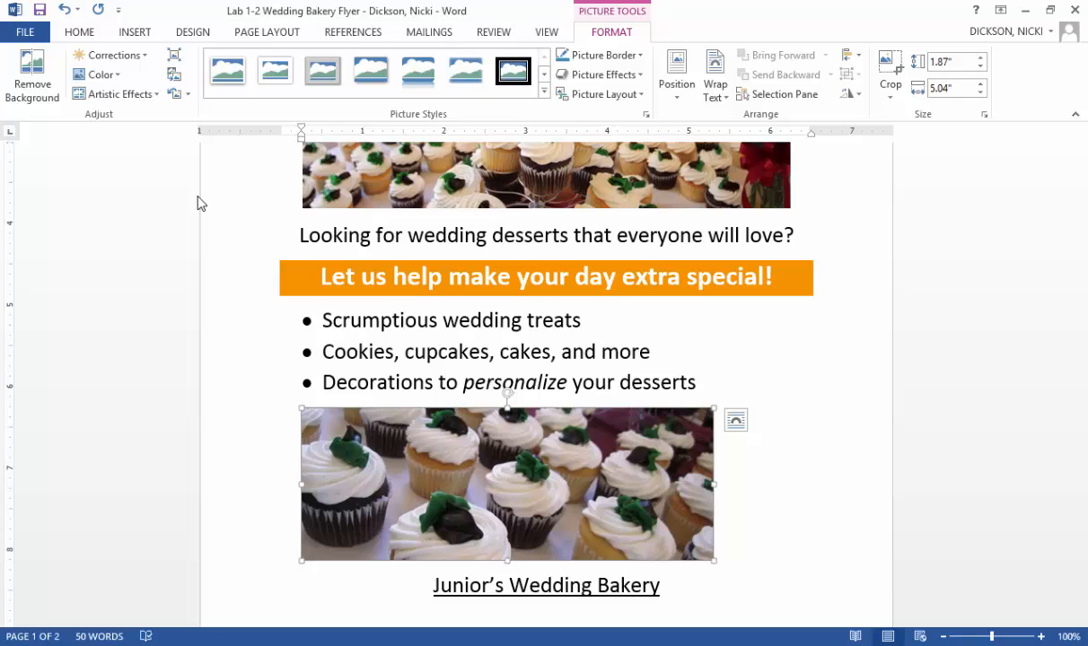
- Resize the wedding cake topper picture below the title to 2.8 inches high and 5.39 inches wide
left_click(401, 173)
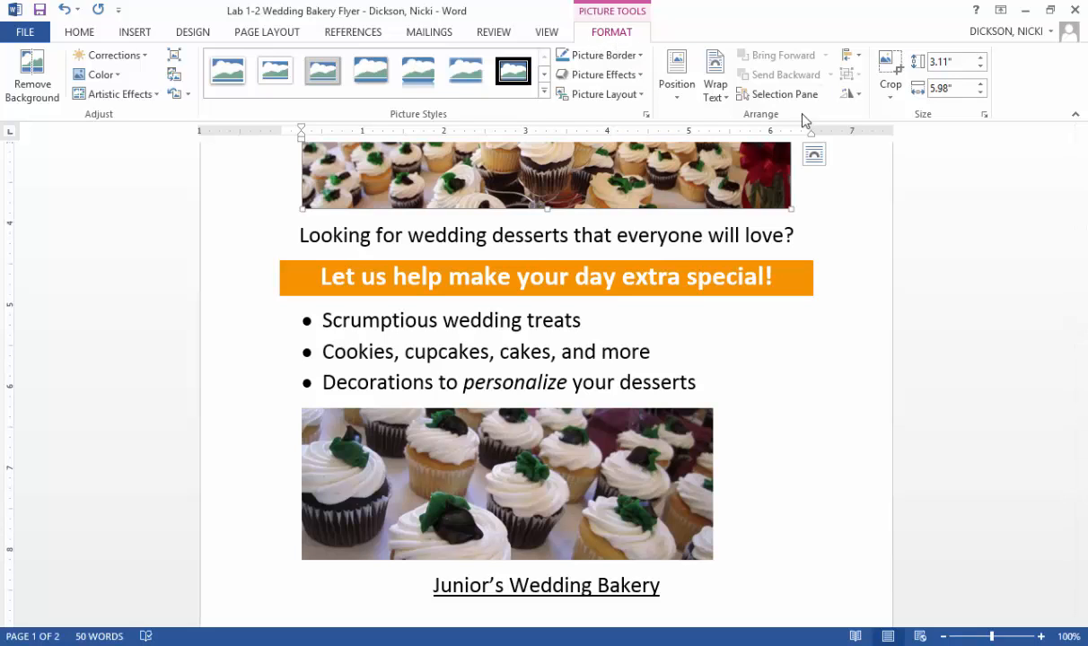
left_click(955, 64)
key("BackSpace")
type("2.8")
left_click(959, 84)
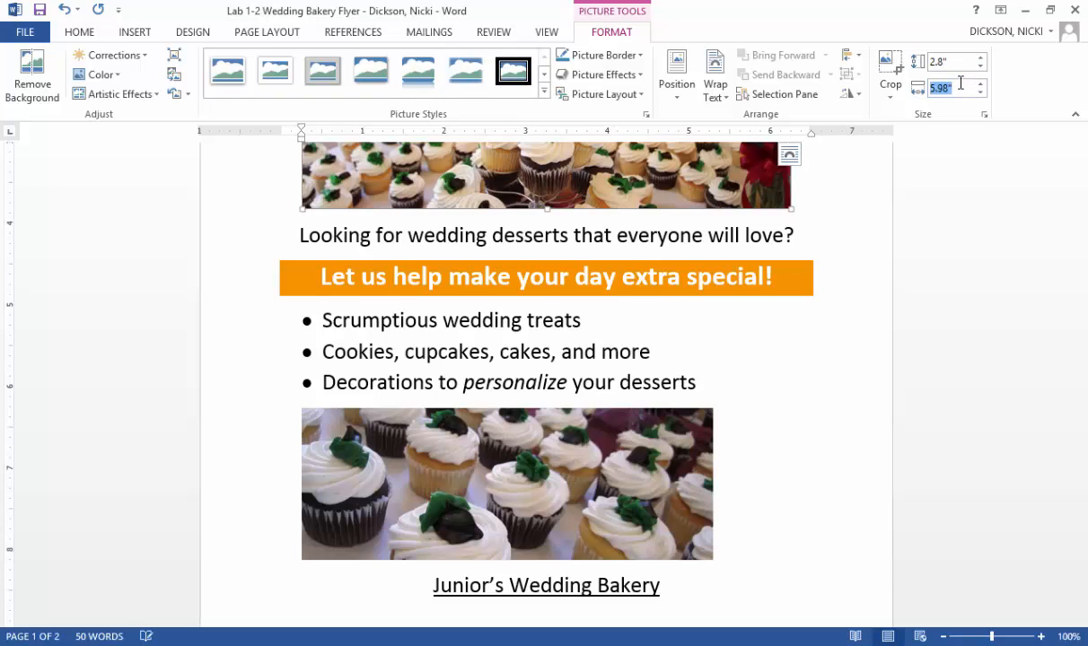
key("BackSpace")
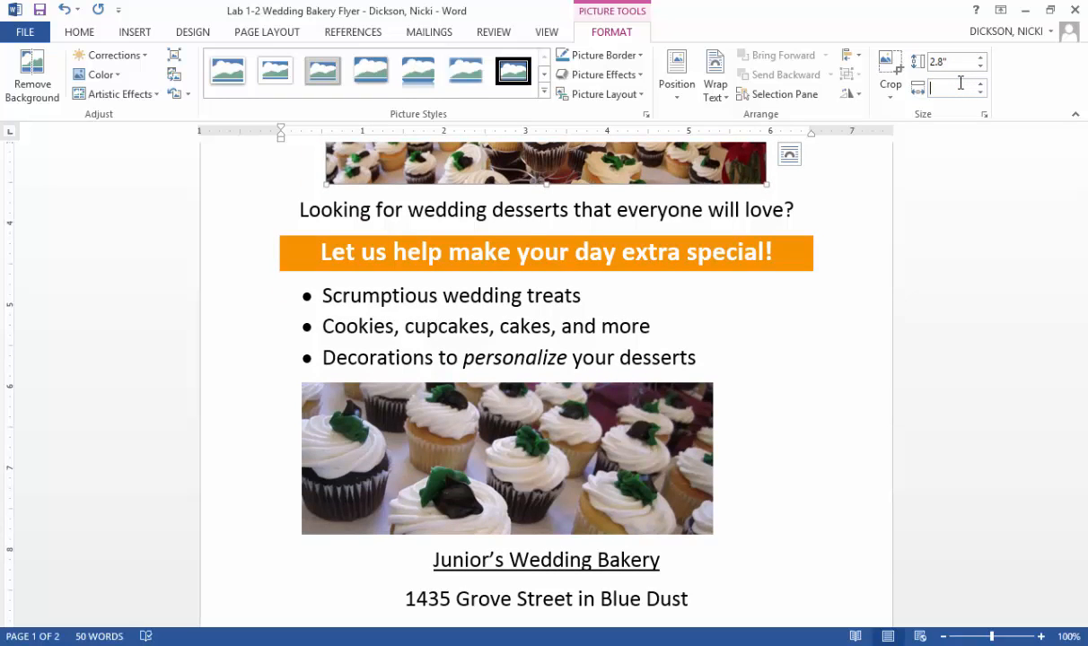
type("5.39")
key("Return")
- Give the picture below the title the Soft Edge Oval style and an Offset Right outer shadow
left_click_drag(1080, 303, 1080, 154)
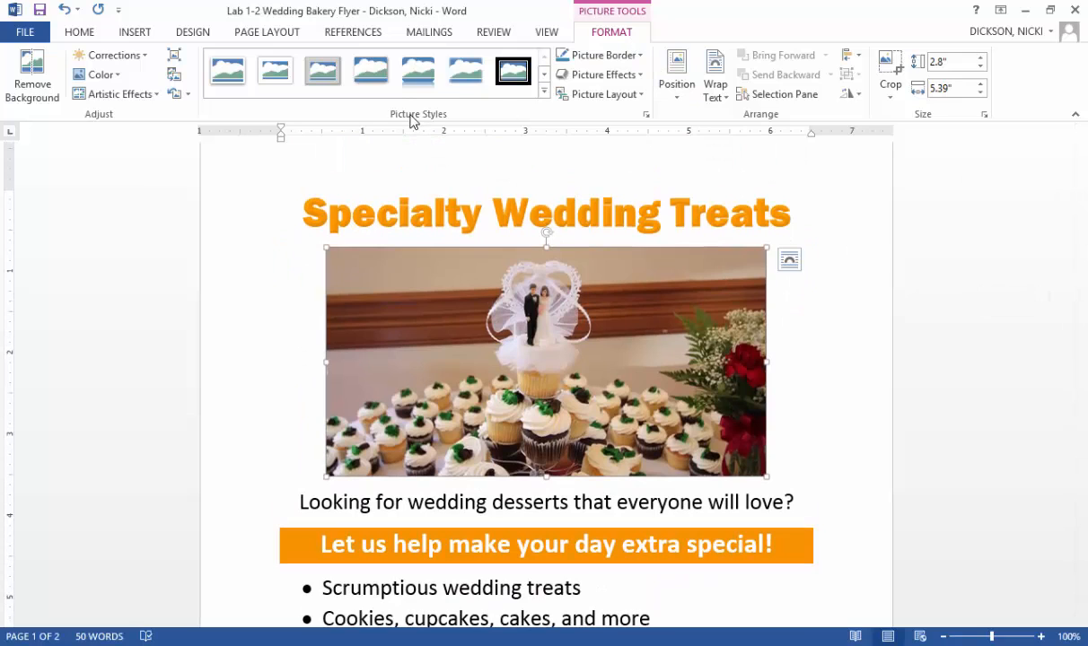
left_click(544, 96)
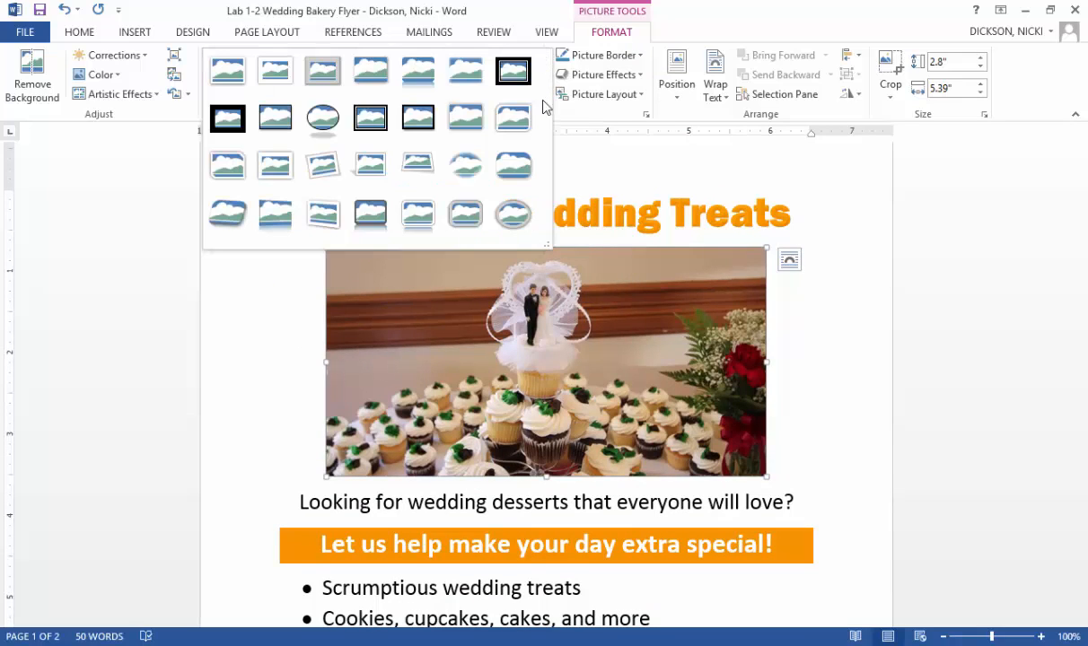
left_click(468, 170)
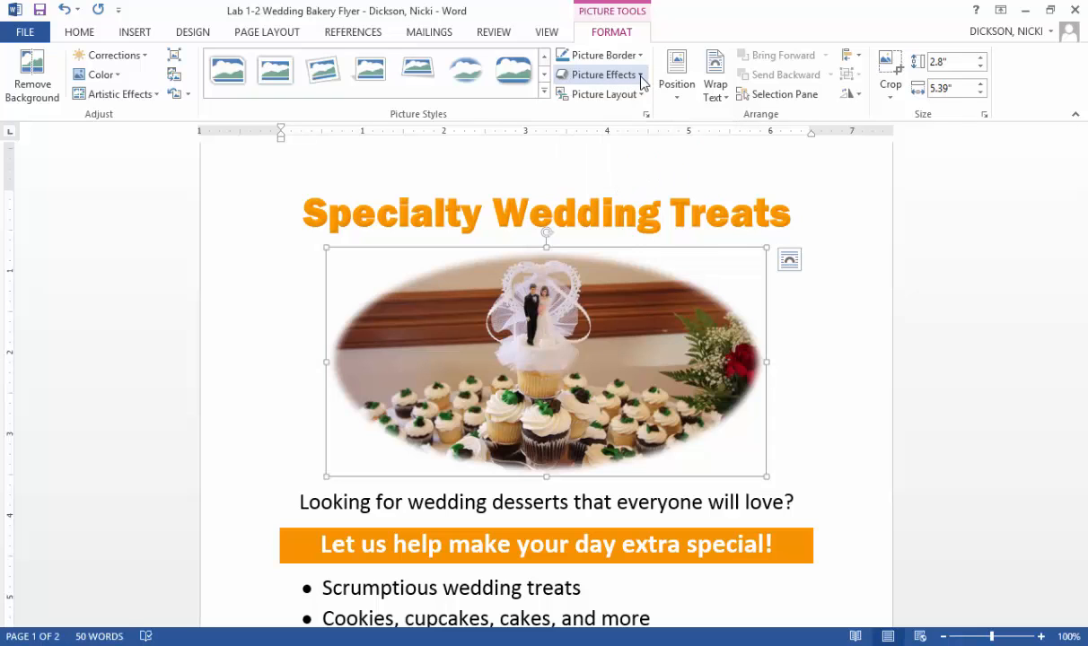
left_click(606, 77)
mouse_move(636, 144)
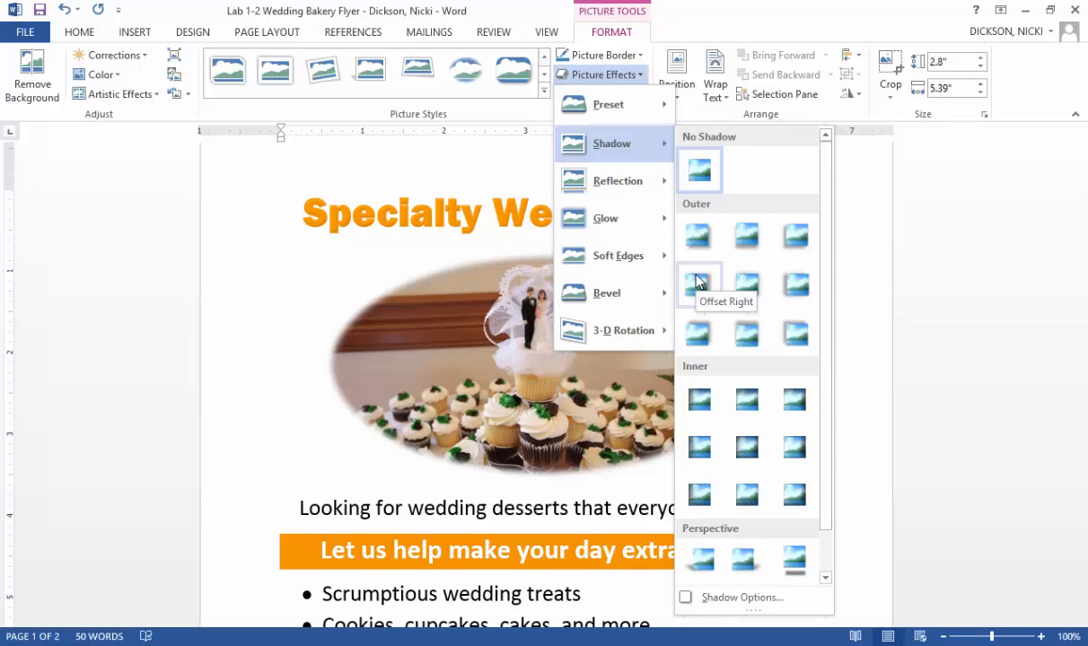
key("Escape")
key("Escape")
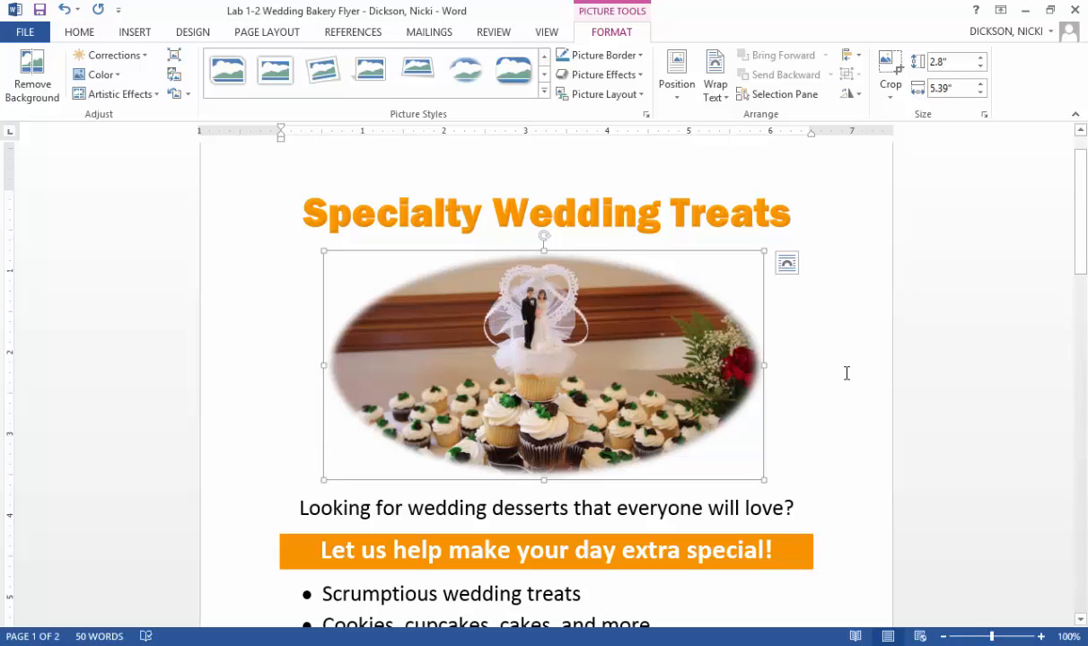
- Resize the cupcake picture below the bulleted list to 1.5 inches high and 4.05 inches wide, and apply a black frame picture style
left_click_drag(1081, 243, 1080, 324)
left_click(709, 417)
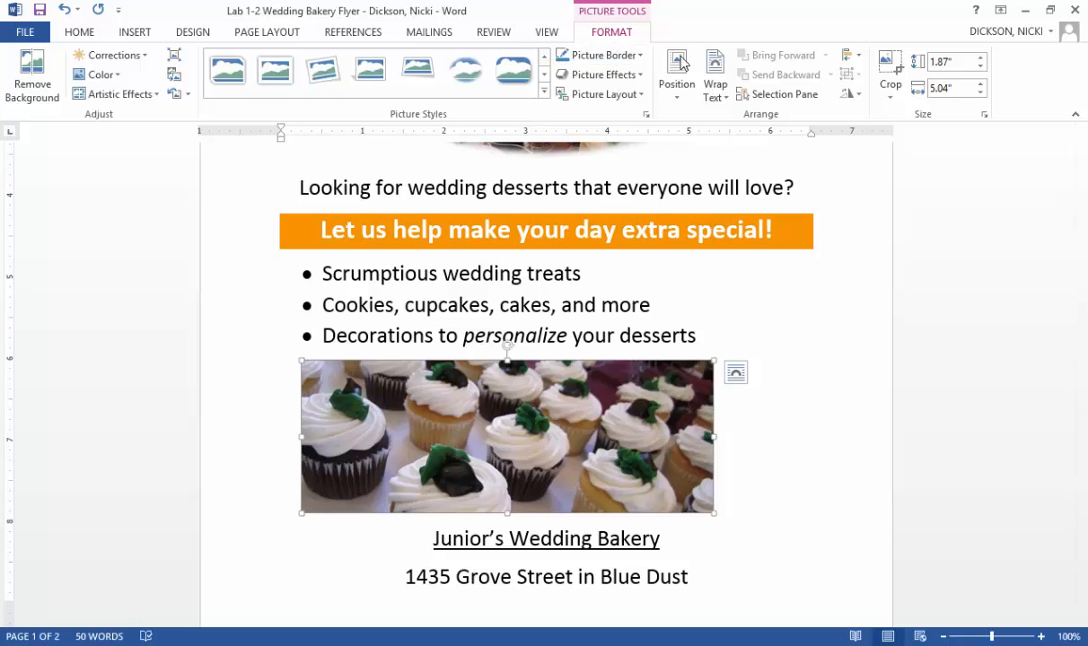
left_click(958, 64)
type(".5")
left_click(966, 87)
key("BackSpace")
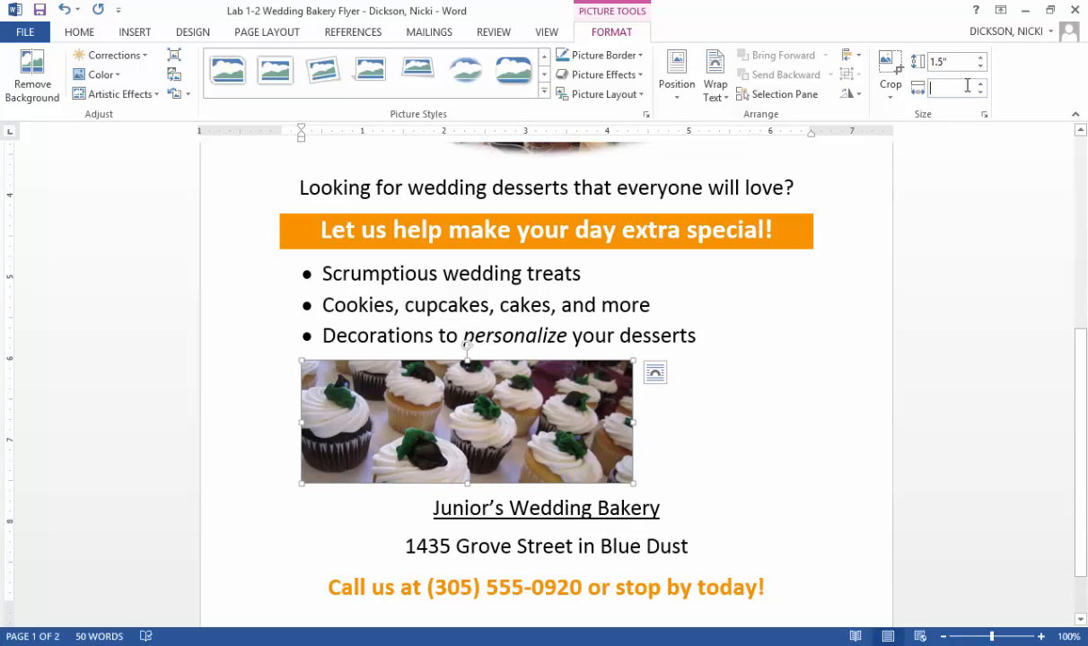
type("4.05")
key("Return")
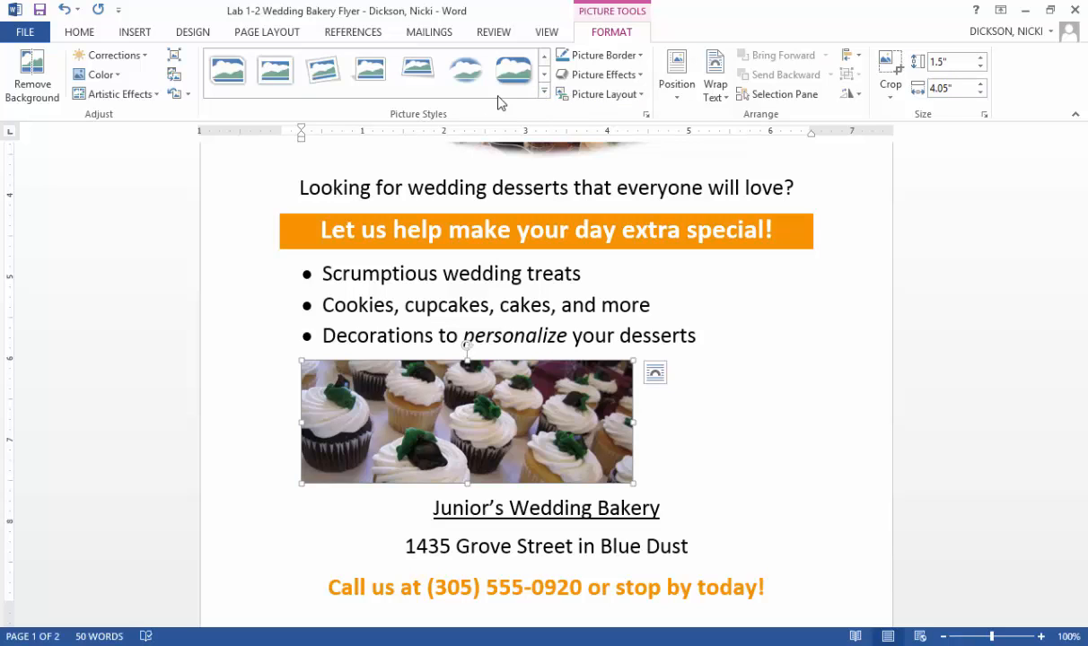
left_click(544, 92)
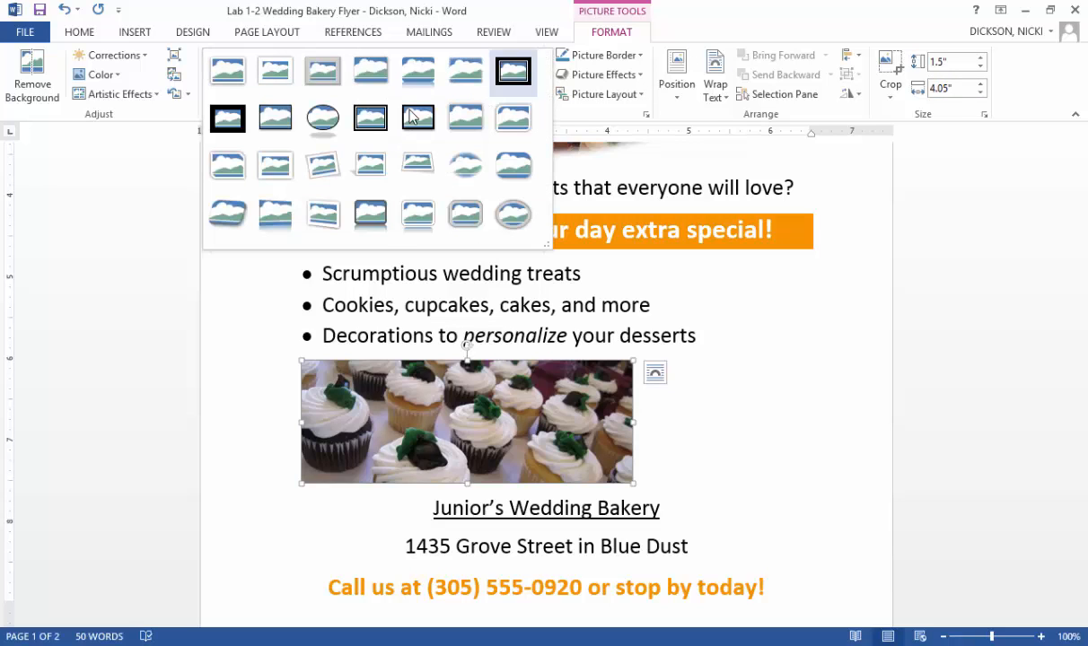
left_click(274, 126)
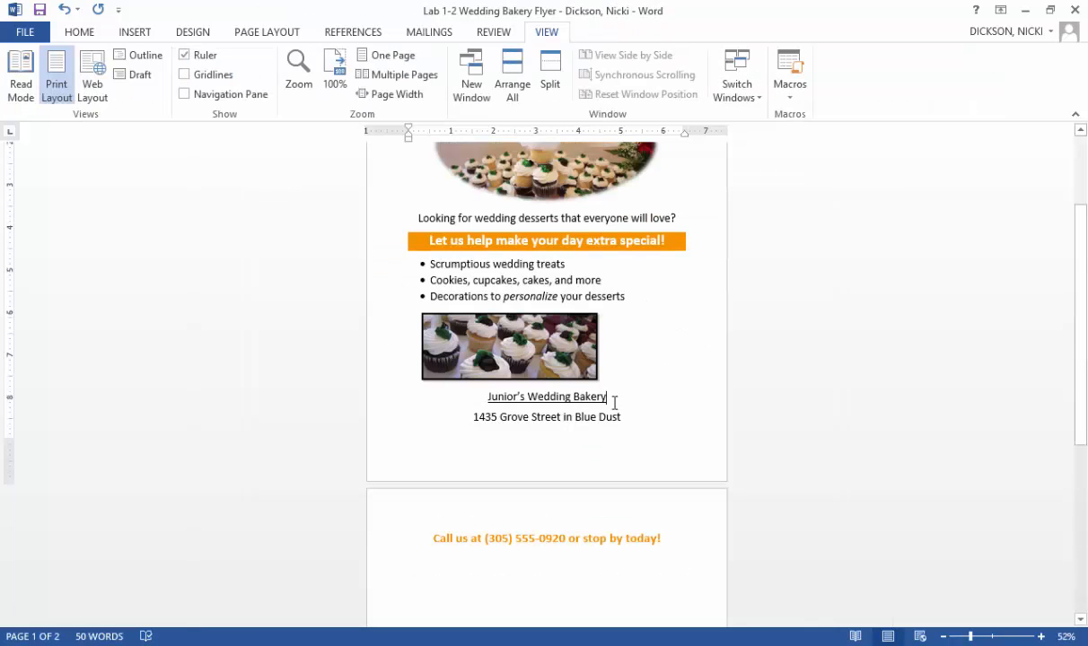
- Remove the space after the underlined "Junior's Wedding Bakery" paragraph below the cupcake picture
left_click(88, 38)
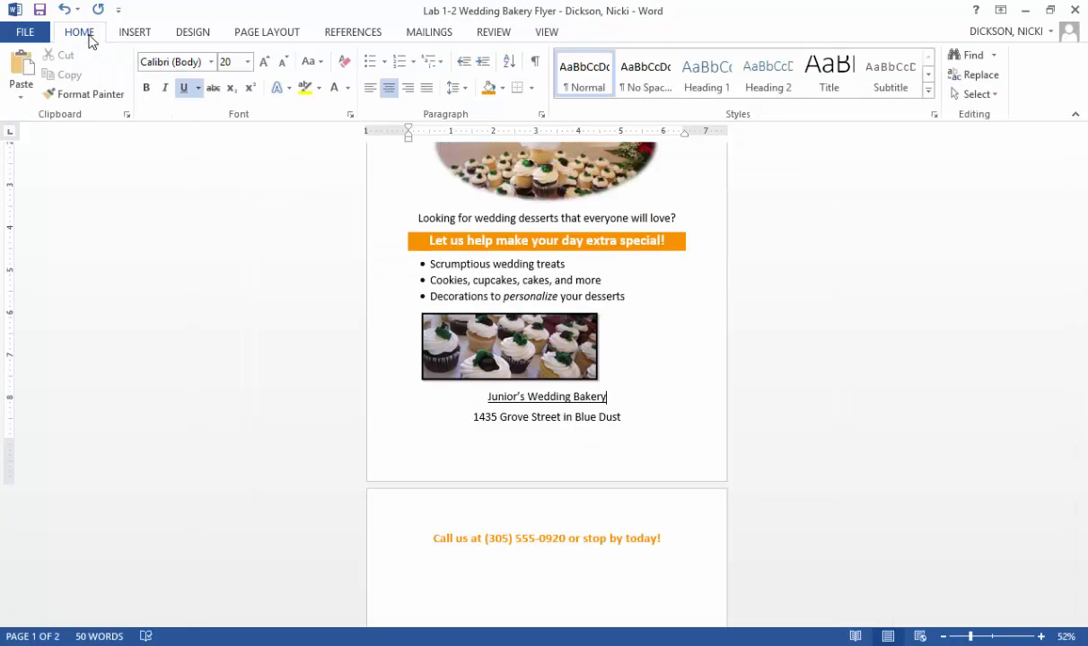
left_click(465, 88)
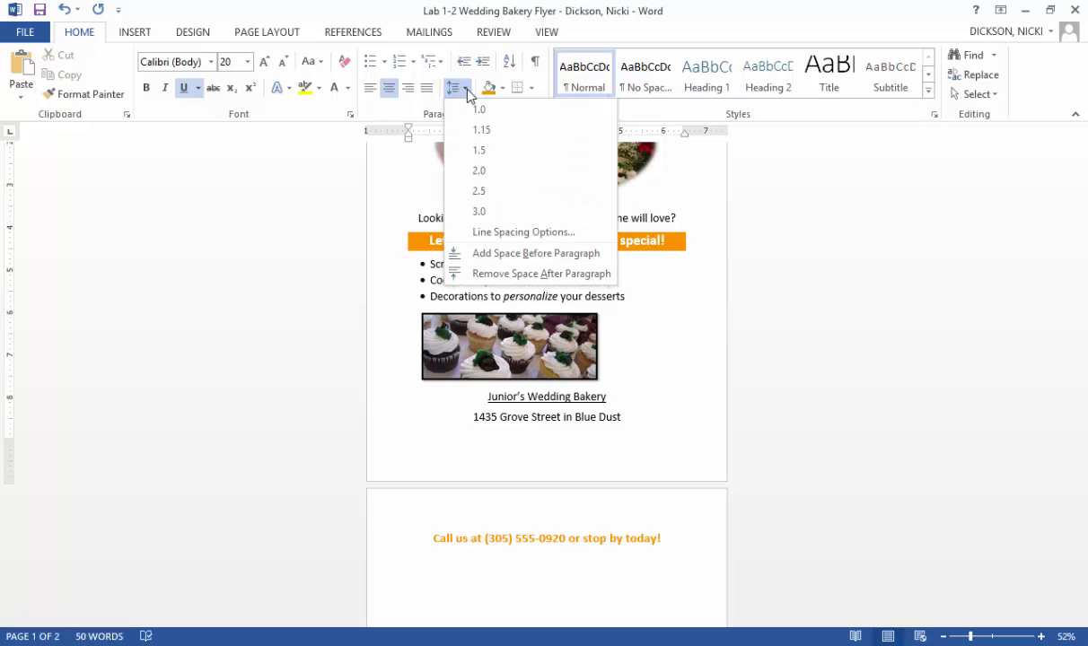
left_click(500, 274)
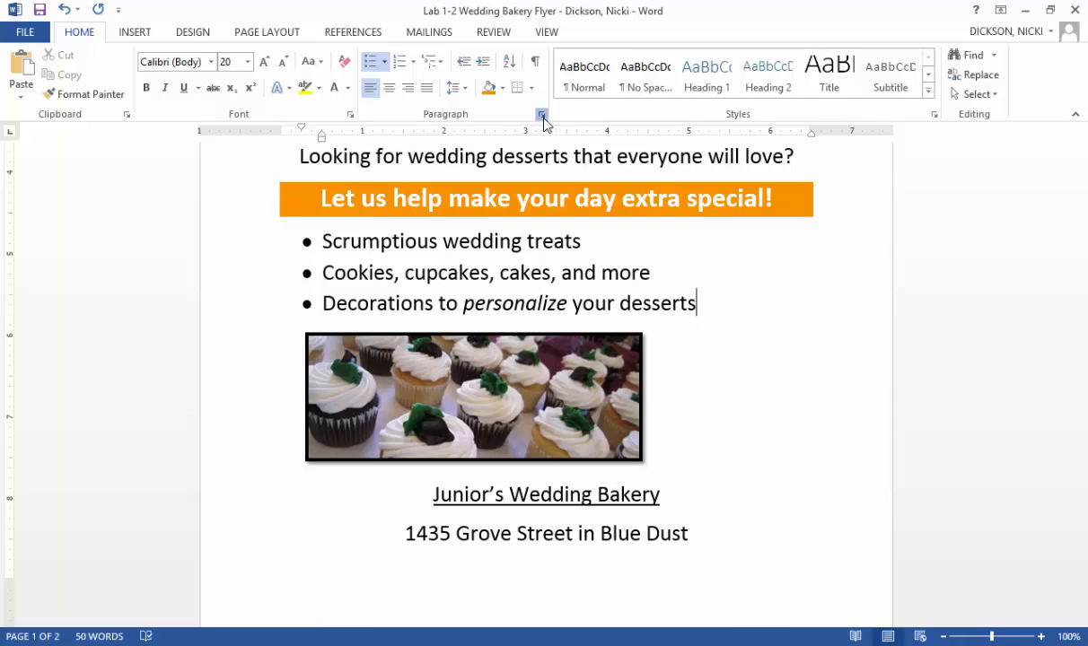
- Set the spacing after the third bullet, "Decorations to personalize your desserts", to 12 pt
left_click(541, 114)
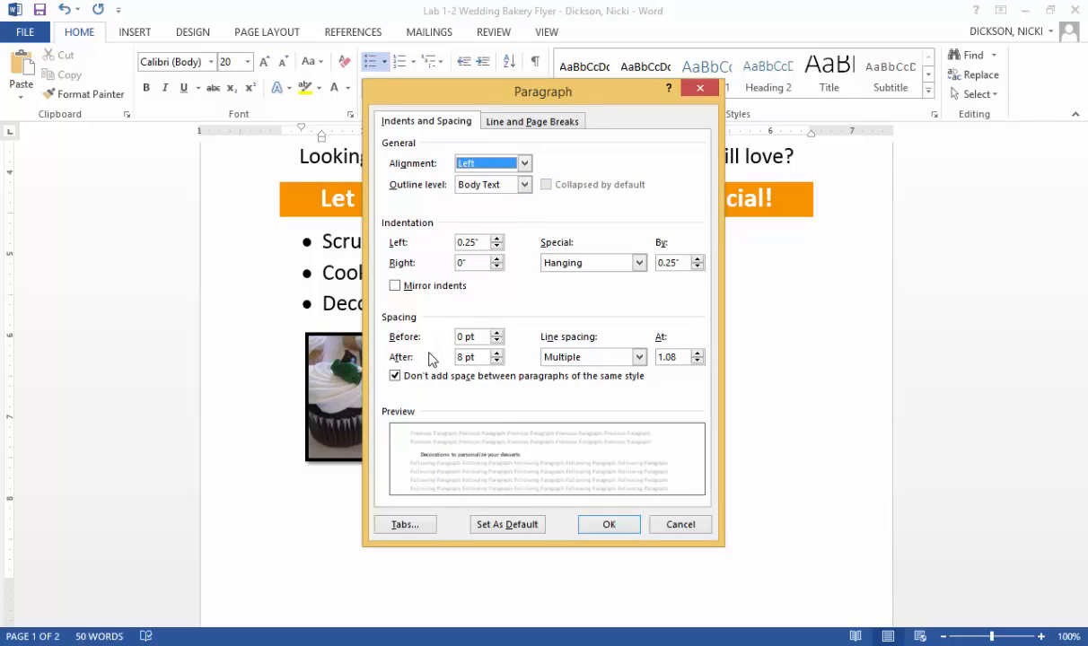
left_click(464, 357)
key("BackSpace")
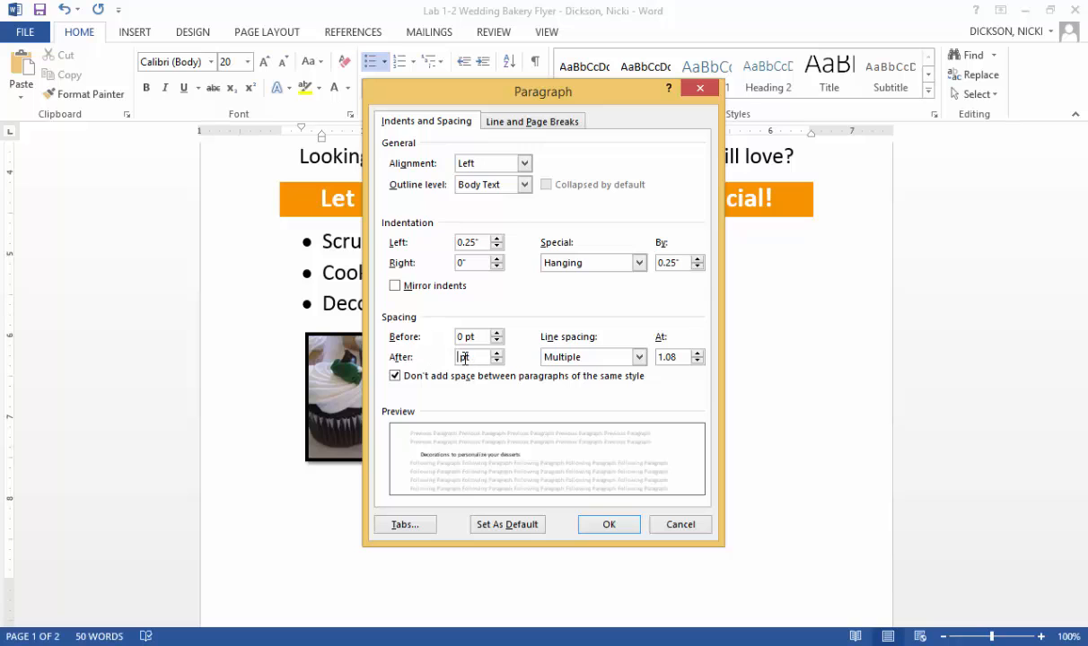
type("12")
left_click(611, 524)
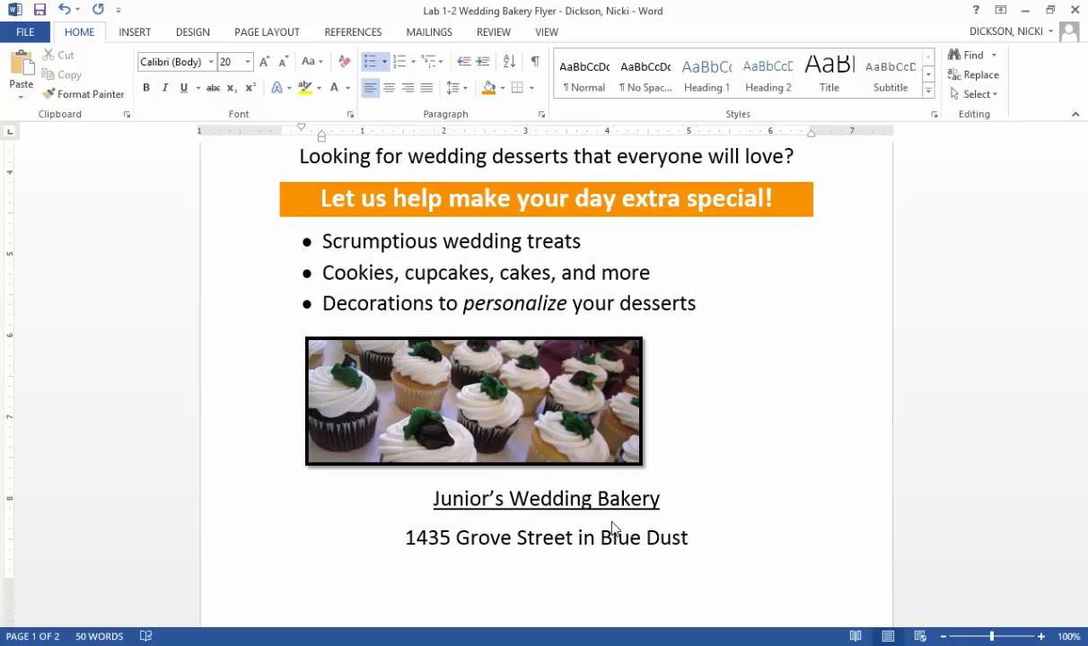
- Remove the space after the shaded paragraph "Let us help make your day extra special!"
scroll(695, 238, "down", 5, "ctrl")
left_click(694, 238)
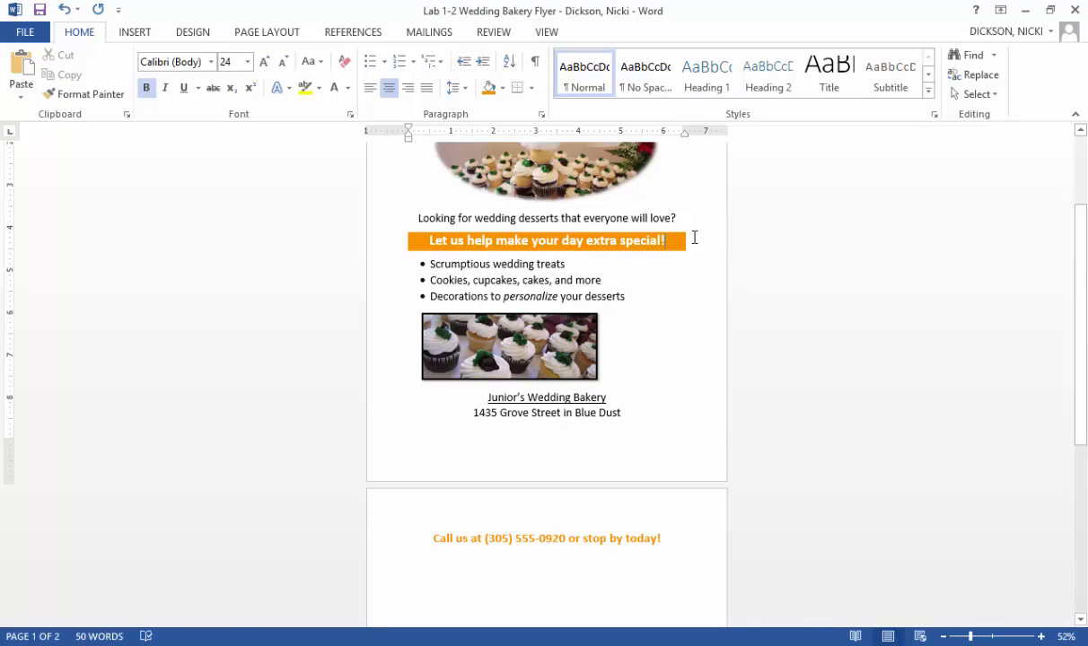
left_click(466, 90)
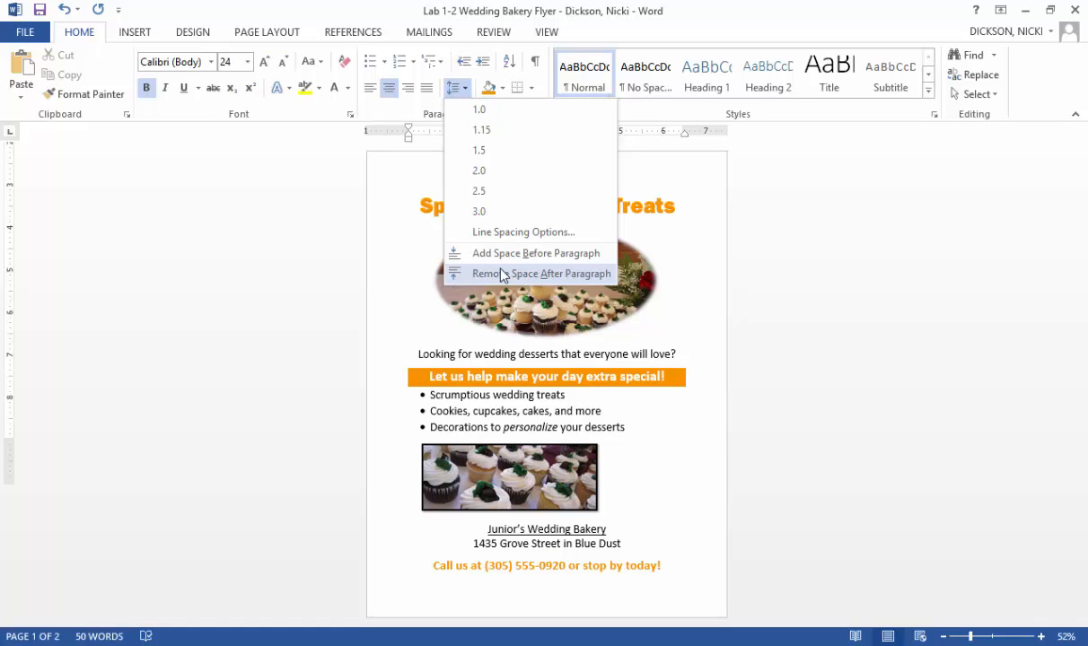
left_click(503, 274)
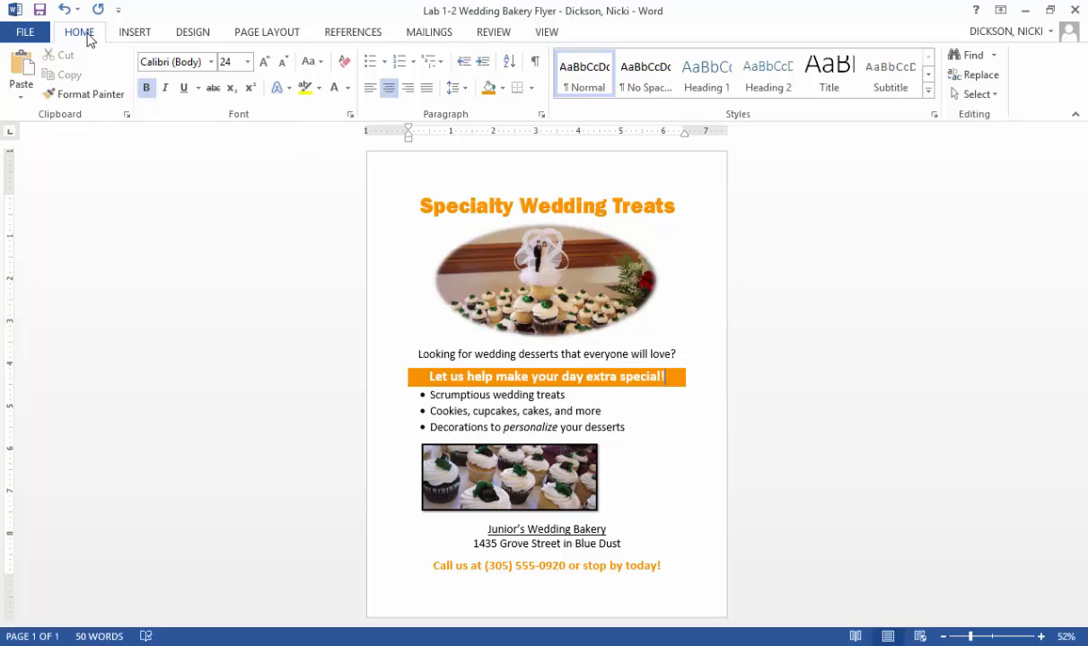
- Add a page border to the whole document with the double wavy line style in Gold, Accent 5
left_click(191, 34)
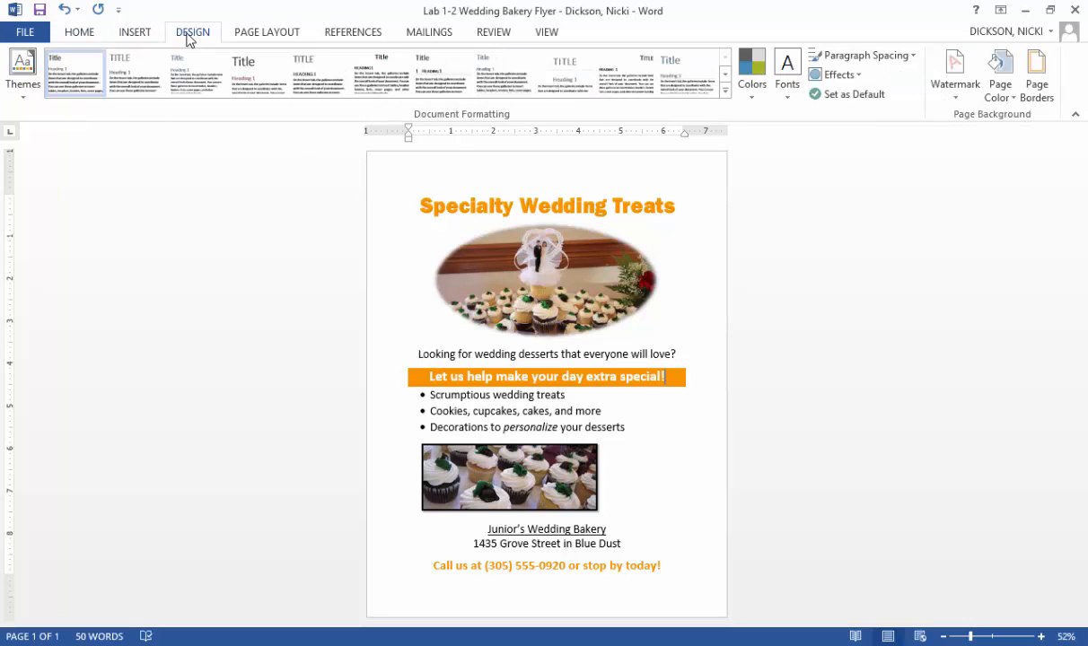
left_click(1040, 88)
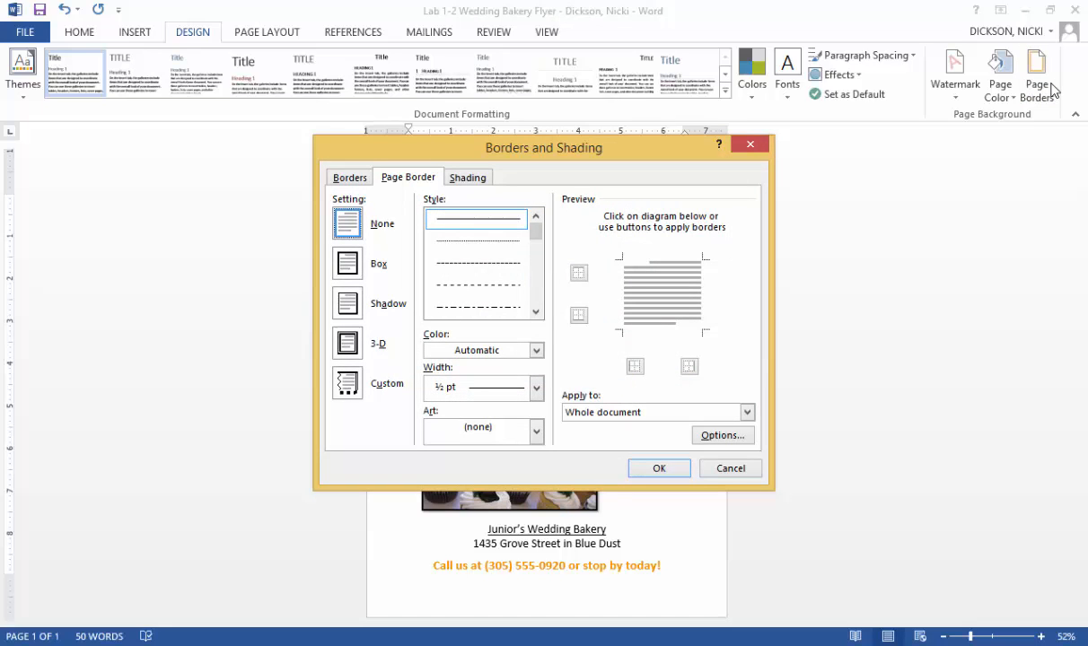
left_click(536, 351)
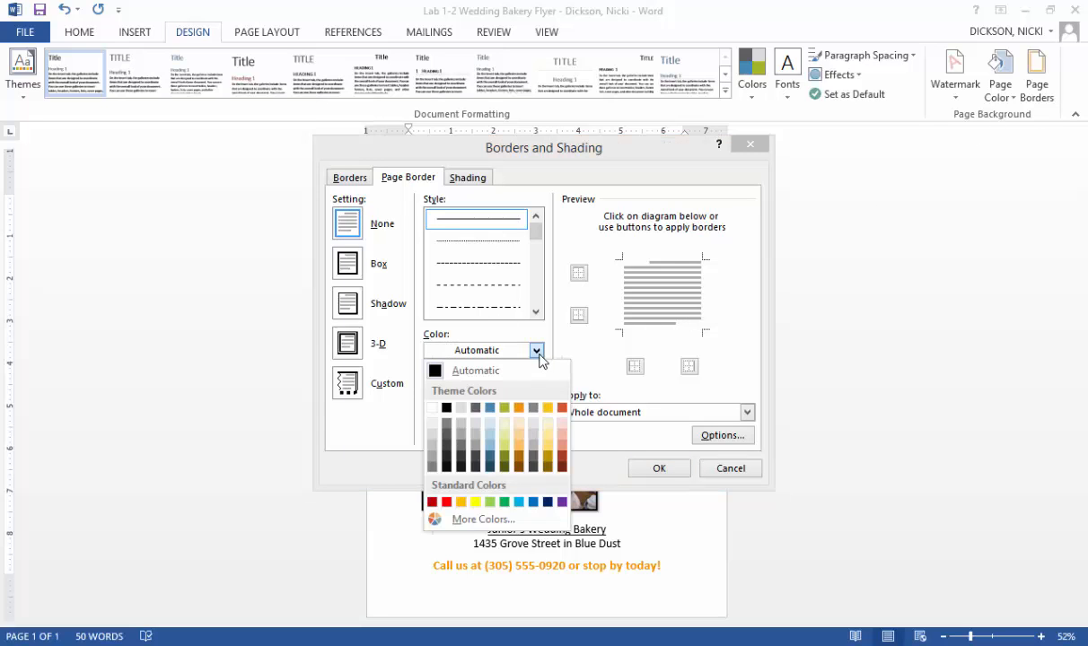
left_click(547, 409)
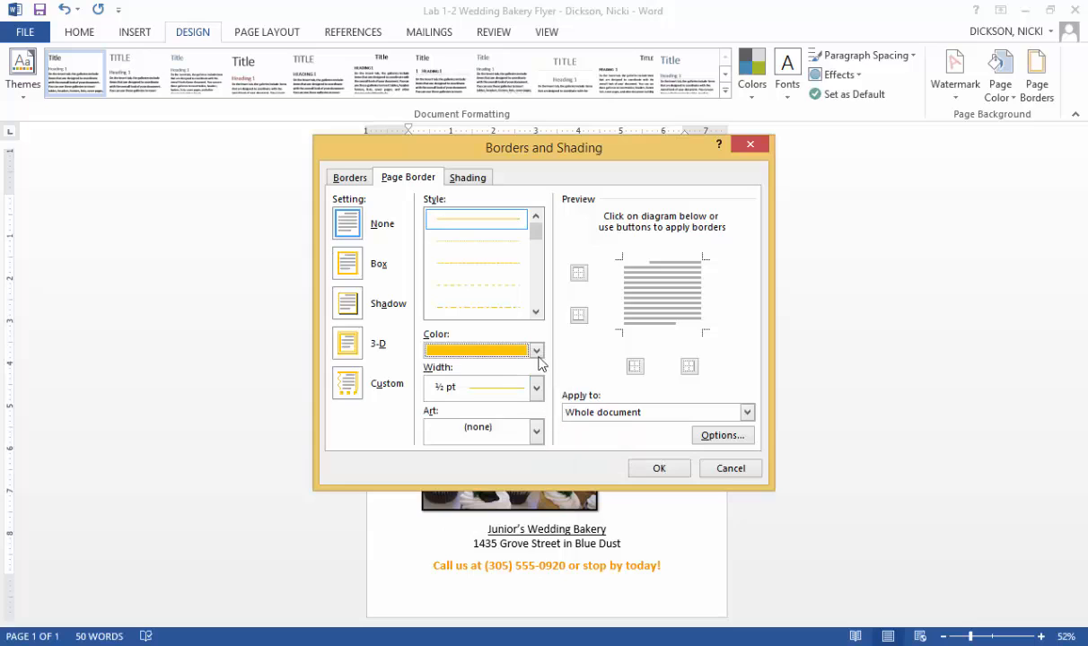
left_click(536, 311)
left_click(536, 313)
left_click(535, 313)
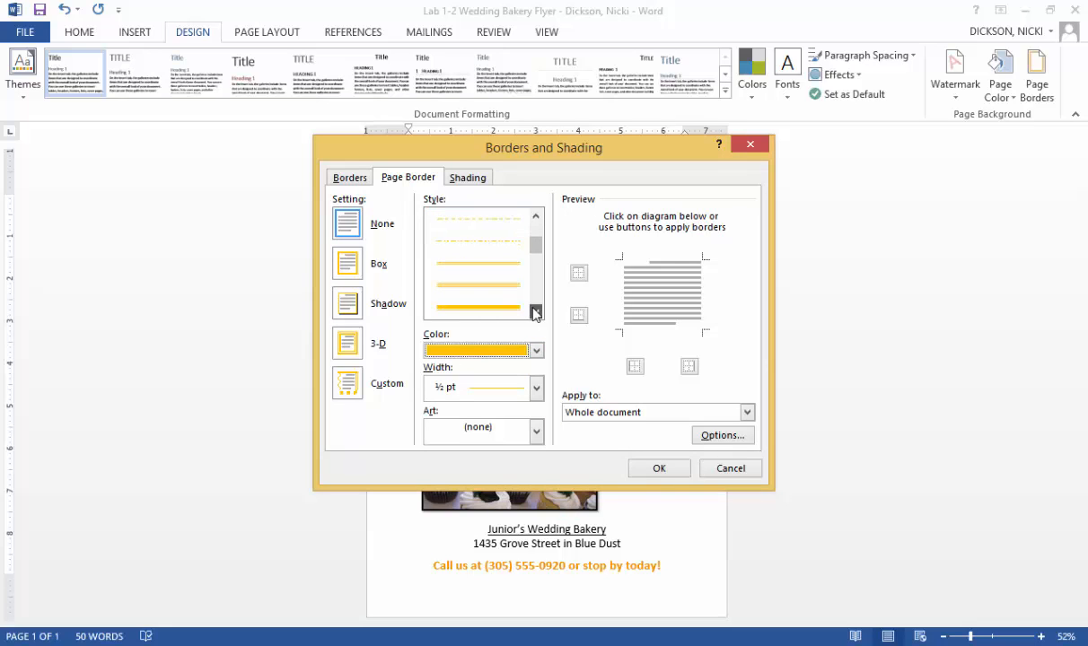
left_click(536, 314)
left_click(536, 313)
left_click(535, 313)
left_click(536, 313)
left_click(536, 314)
left_click(536, 314)
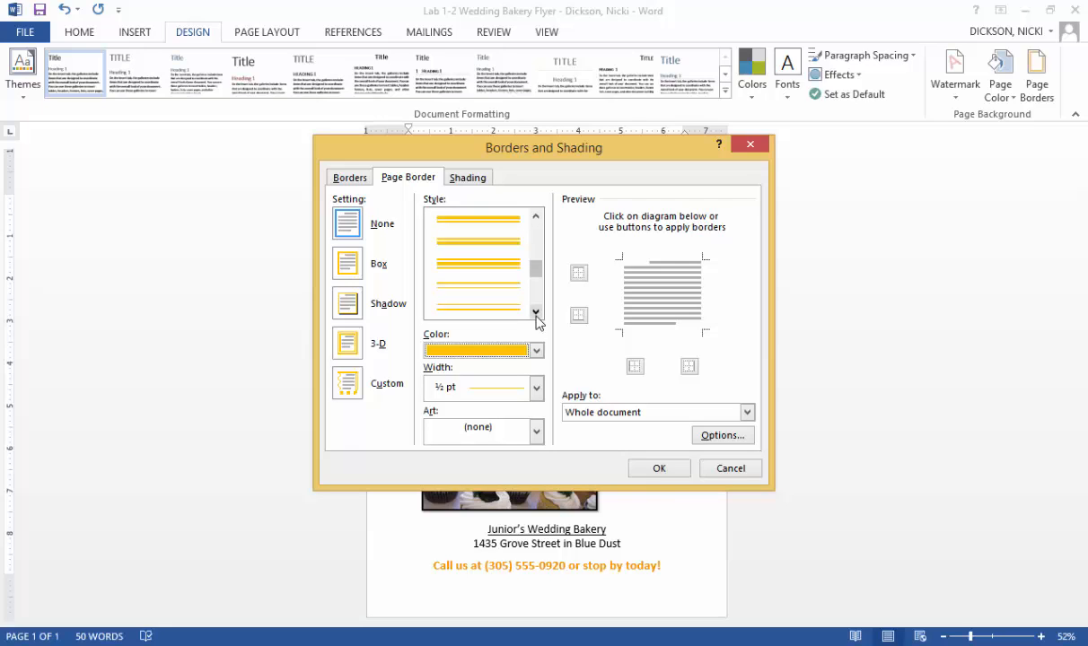
left_click(536, 313)
left_click(536, 313)
left_click(536, 313)
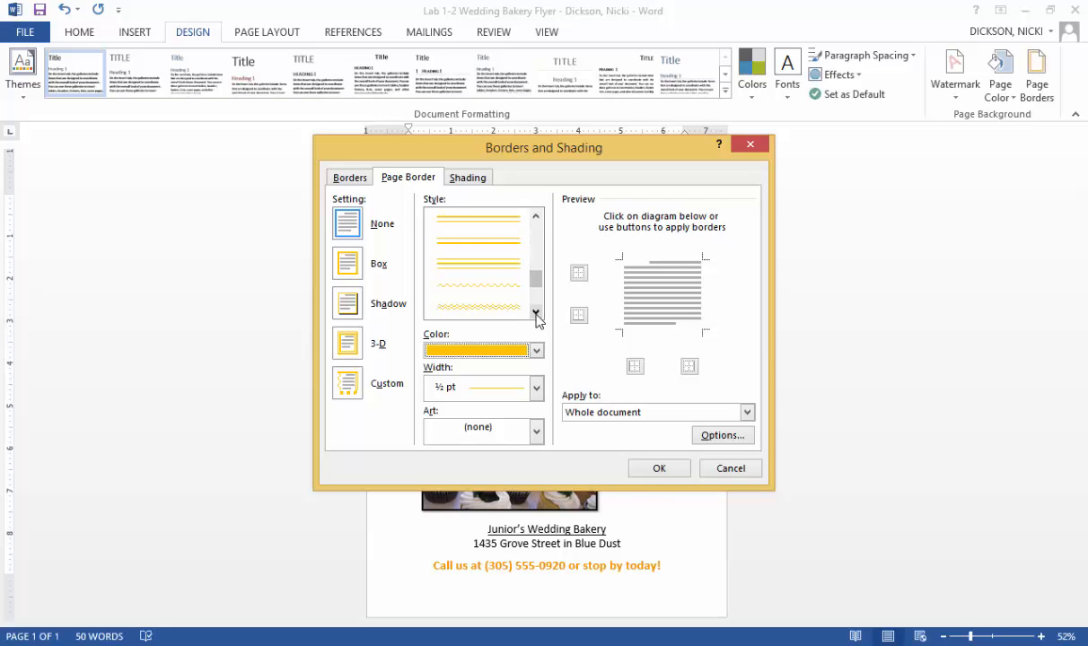
left_click(536, 313)
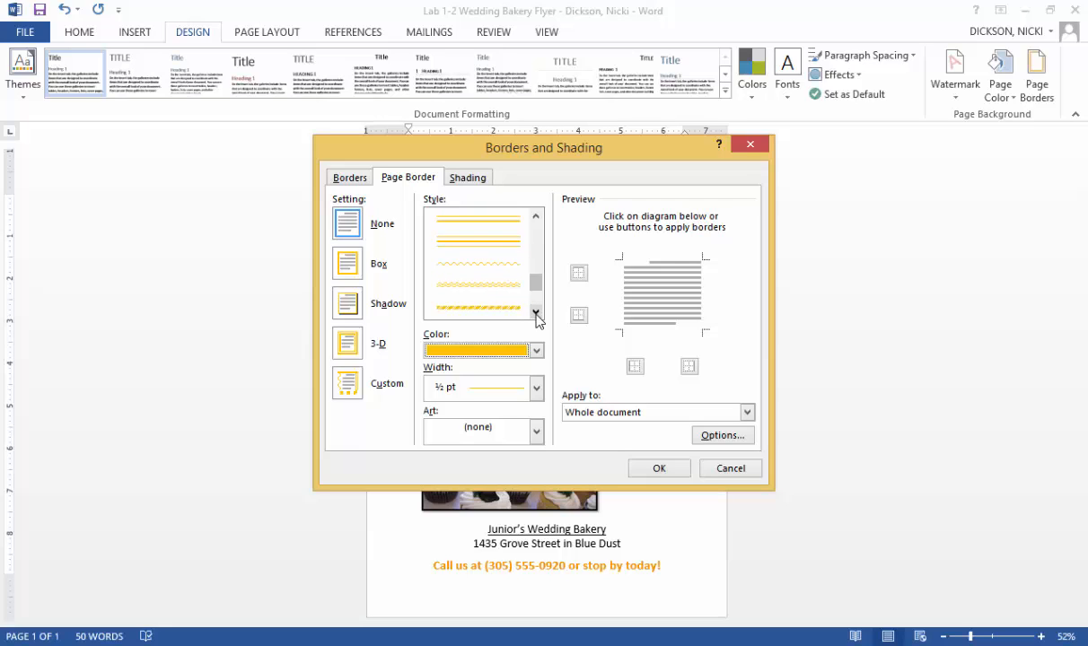
left_click(505, 287)
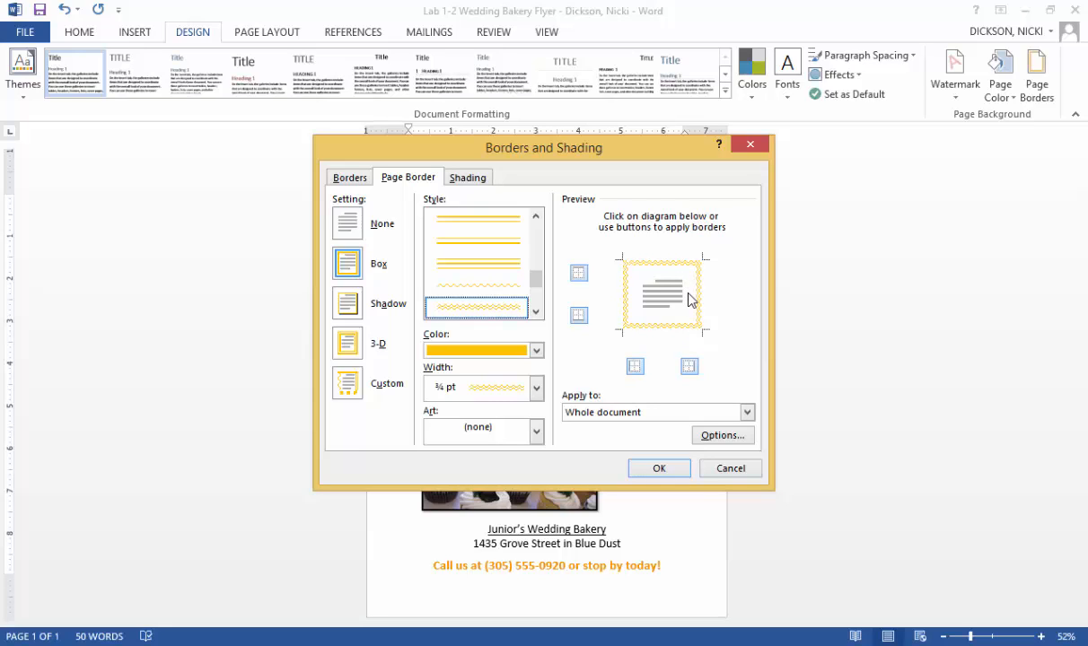
left_click(643, 479)
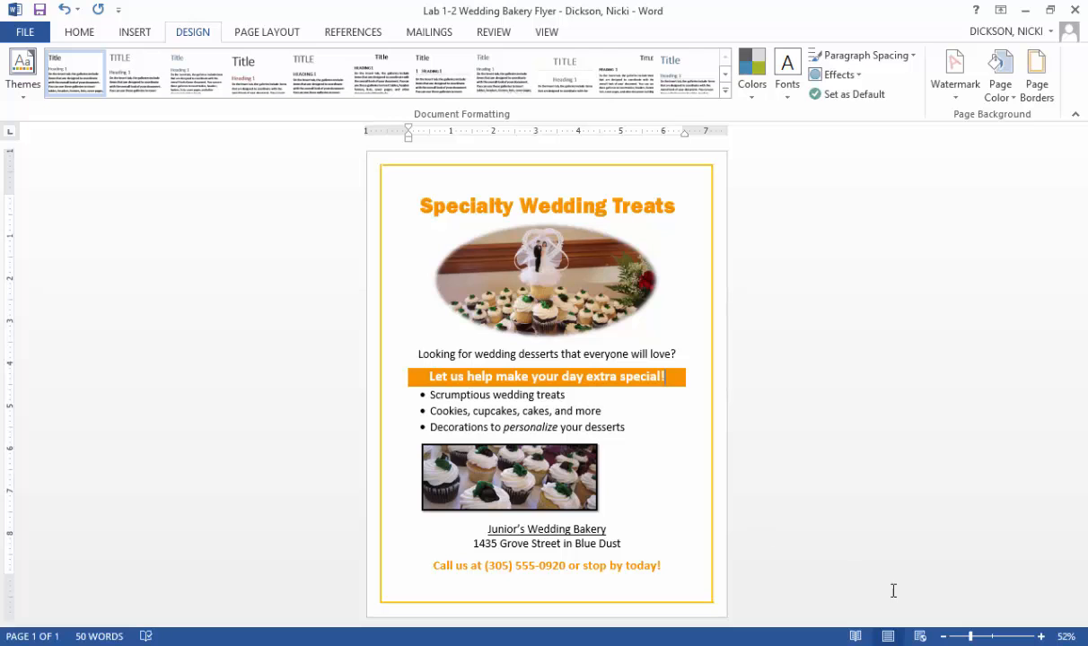
- Check the page border at 100% zoom and set the vertical alignment of the whole document to Center
left_click(549, 32)
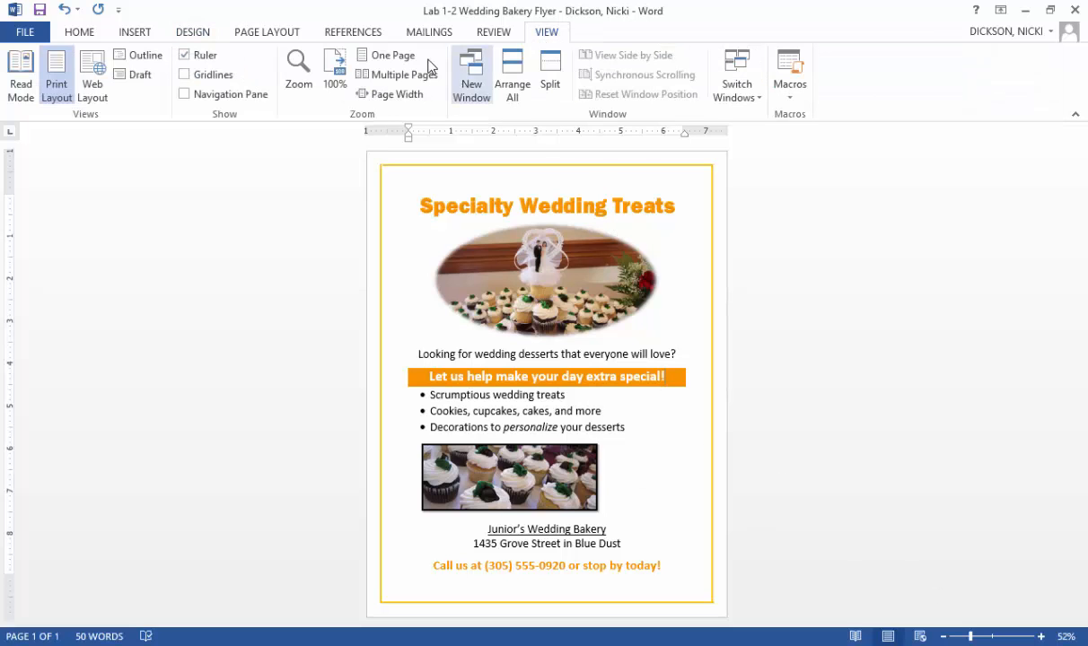
left_click(334, 65)
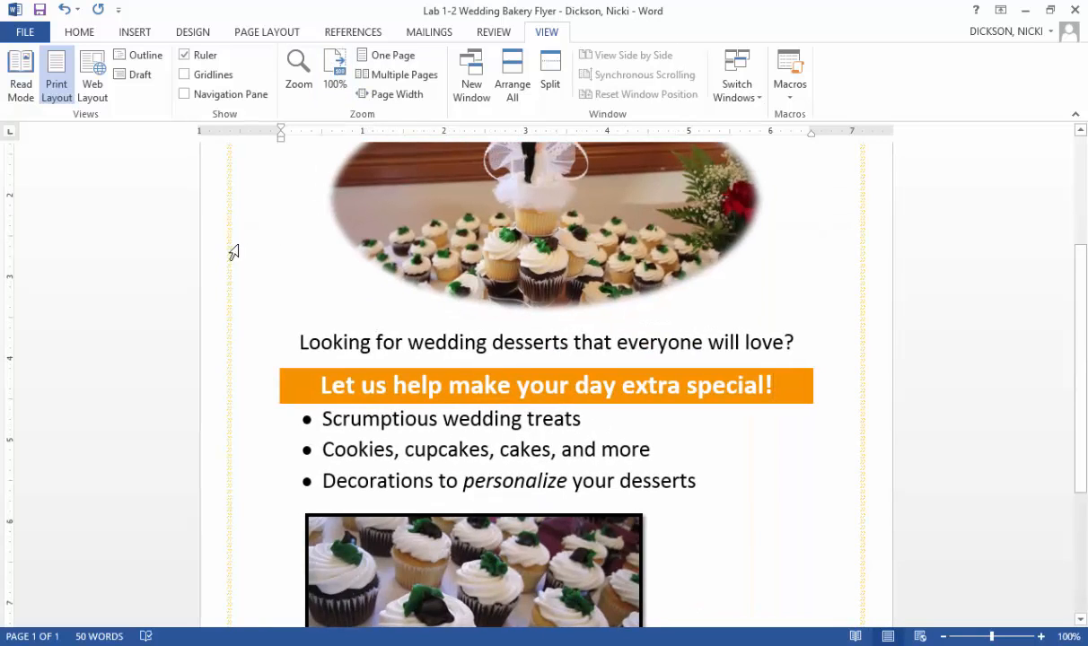
left_click(1082, 167)
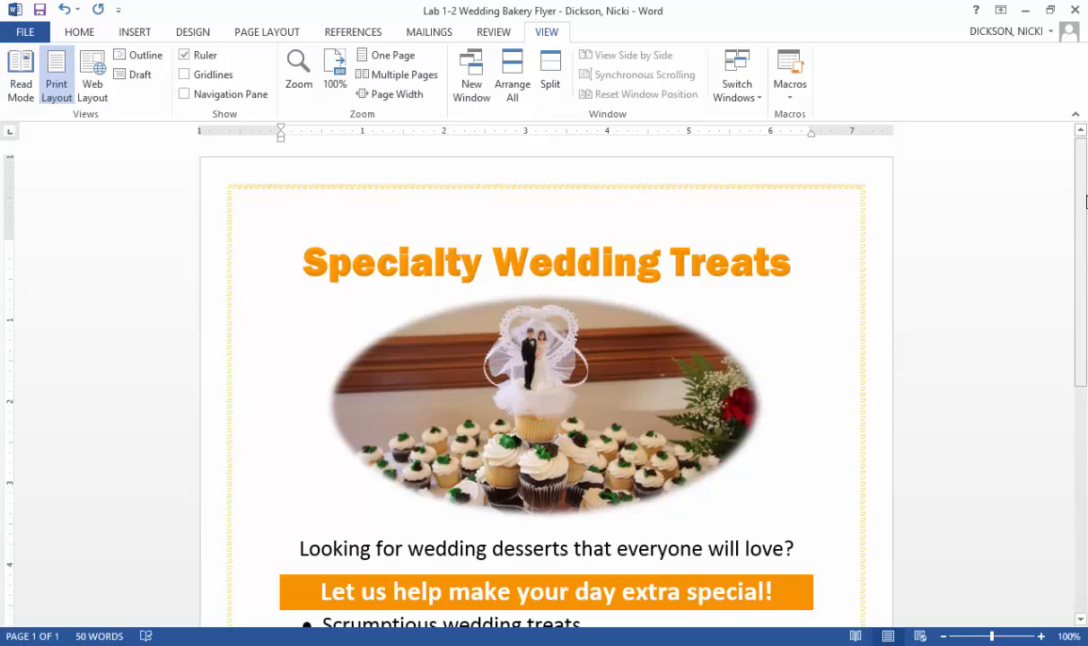
left_click_drag(1081, 255, 1084, 336)
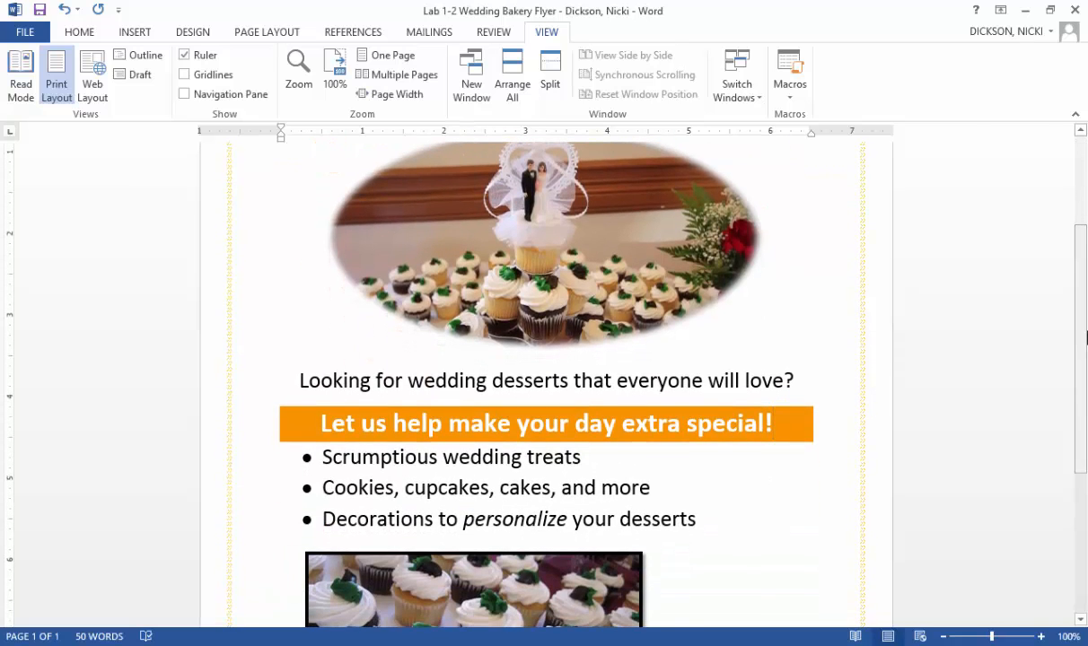
left_click(191, 32)
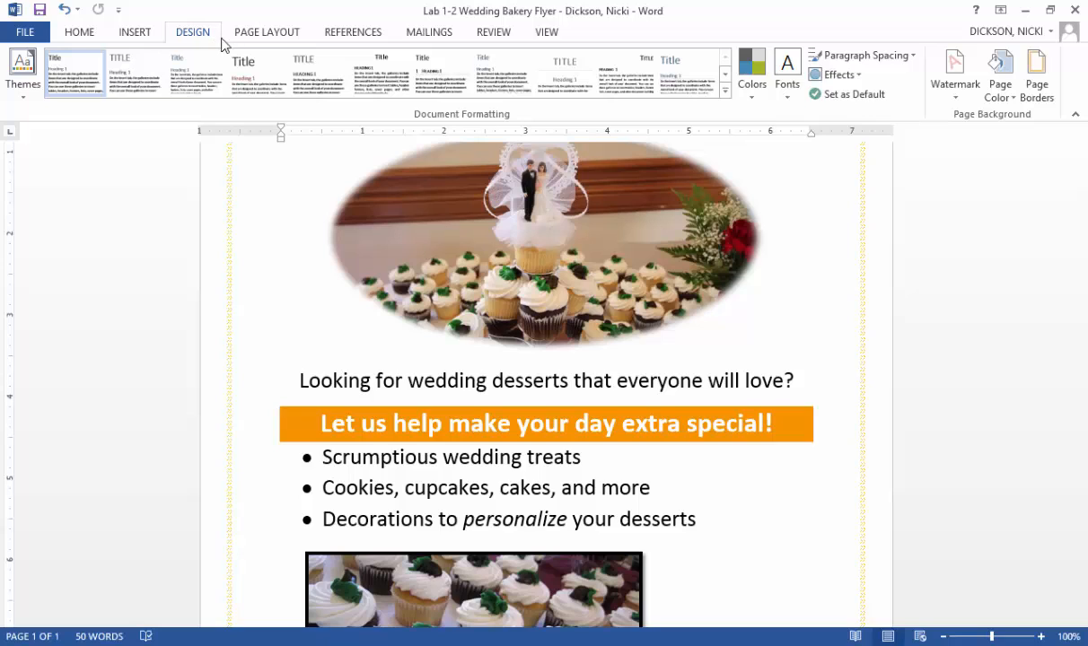
left_click(264, 34)
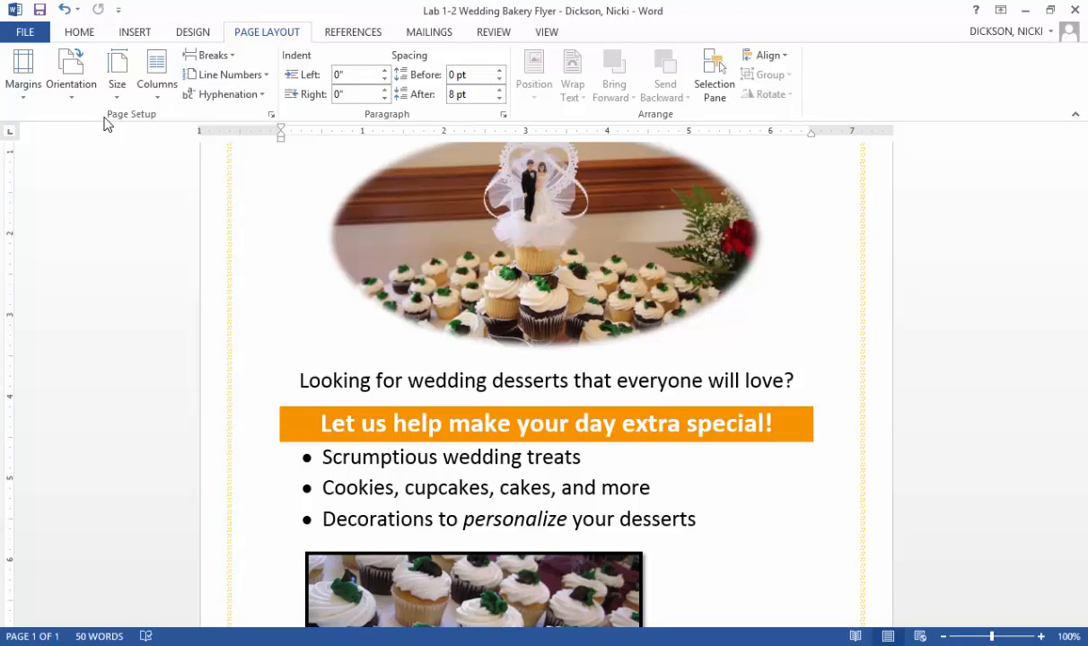
left_click(270, 116)
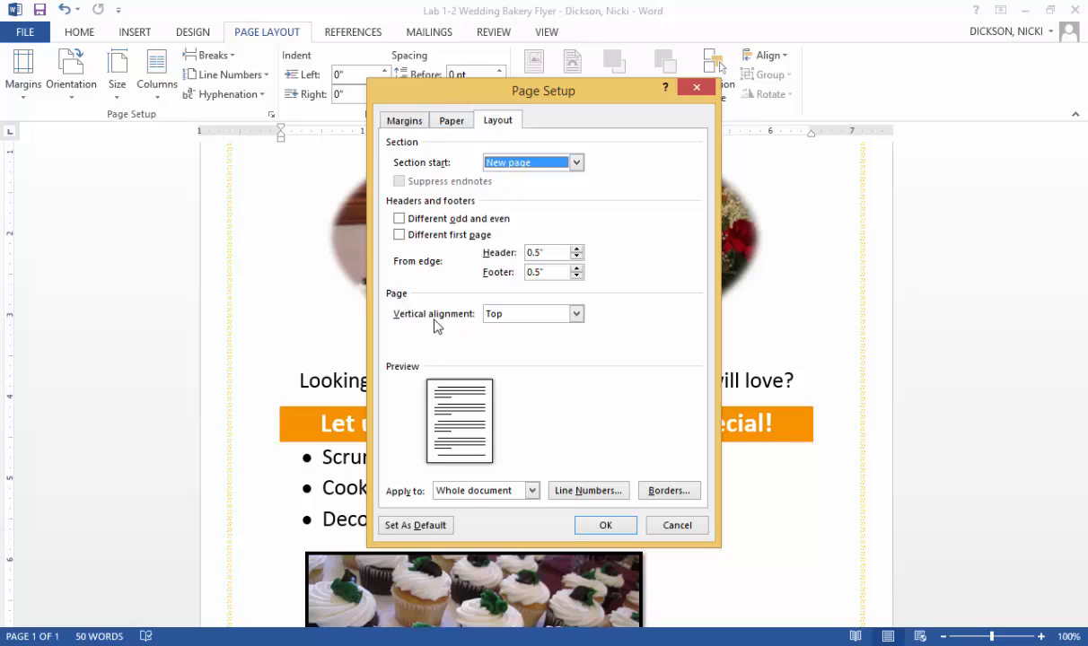
left_click(577, 315)
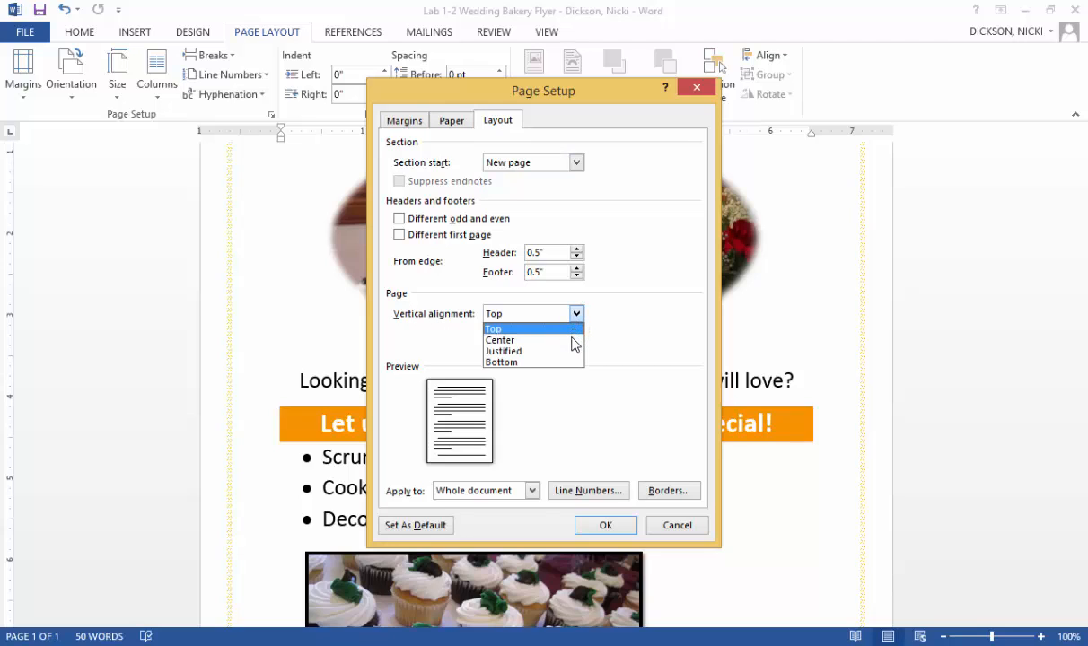
left_click(572, 340)
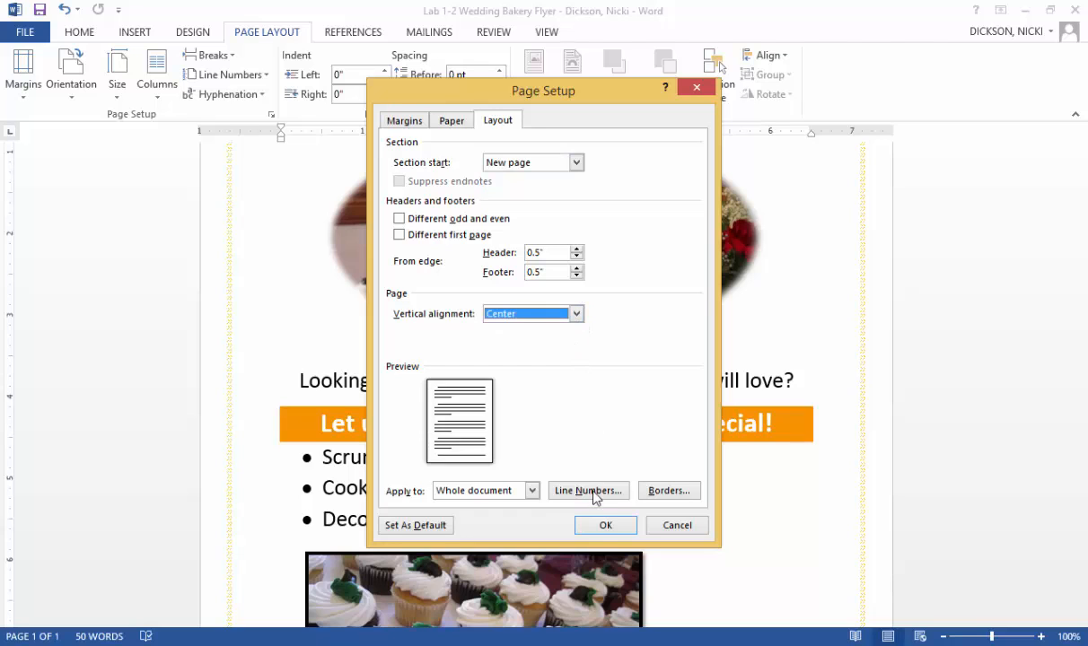
left_click(599, 530)
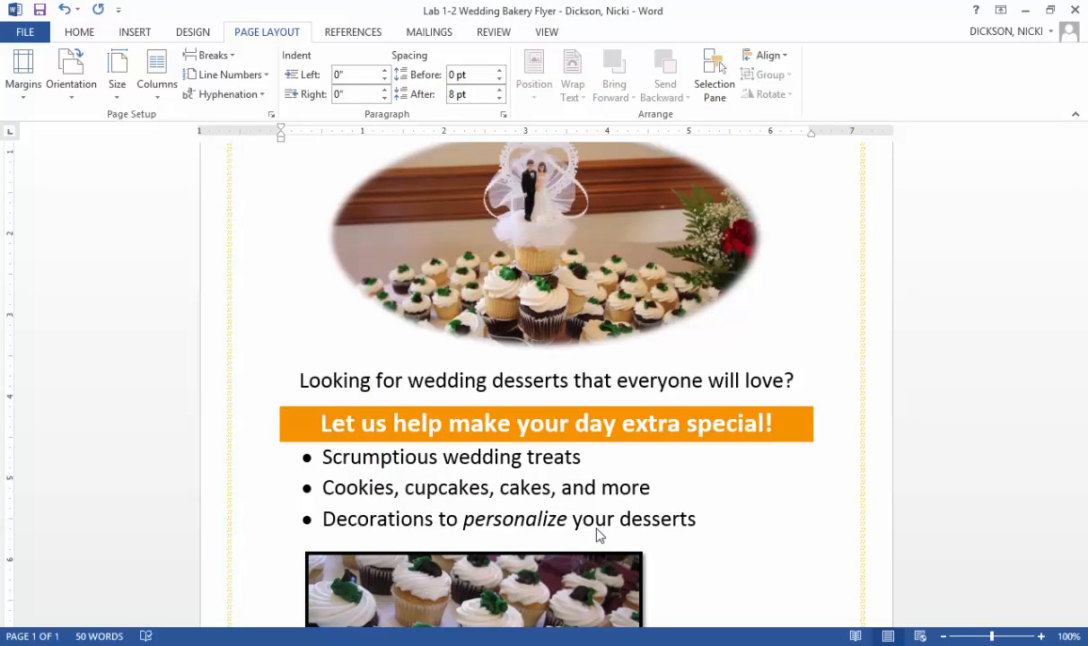
- Display the whole page and center the cupcake picture horizontally below the bulleted list
scroll(783, 263, "up", 3)
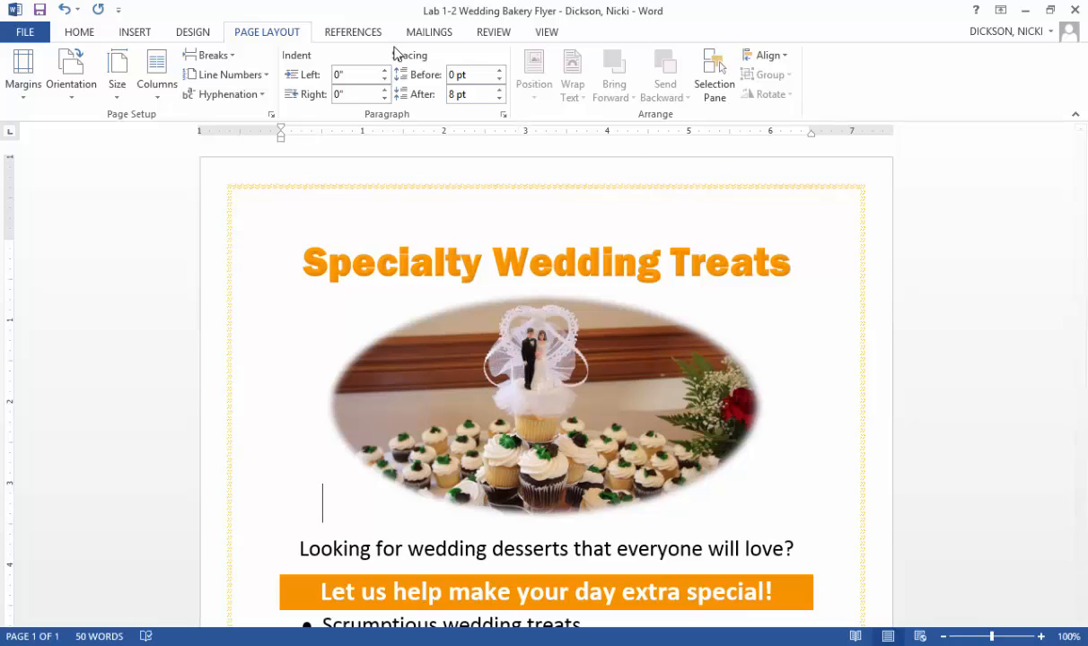
left_click(555, 36)
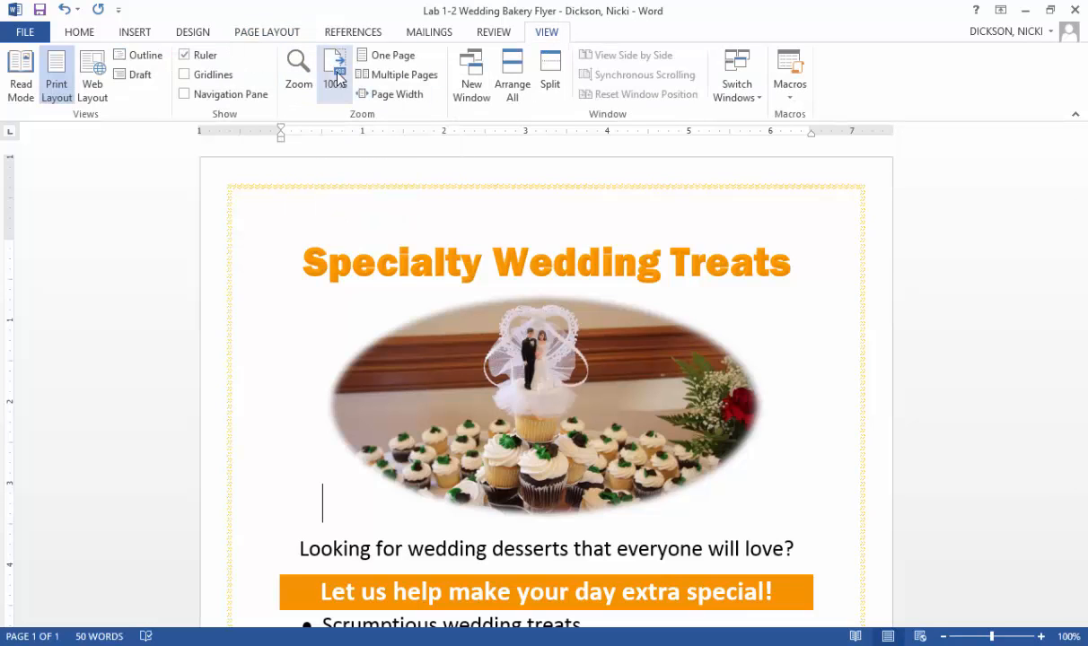
left_click(299, 76)
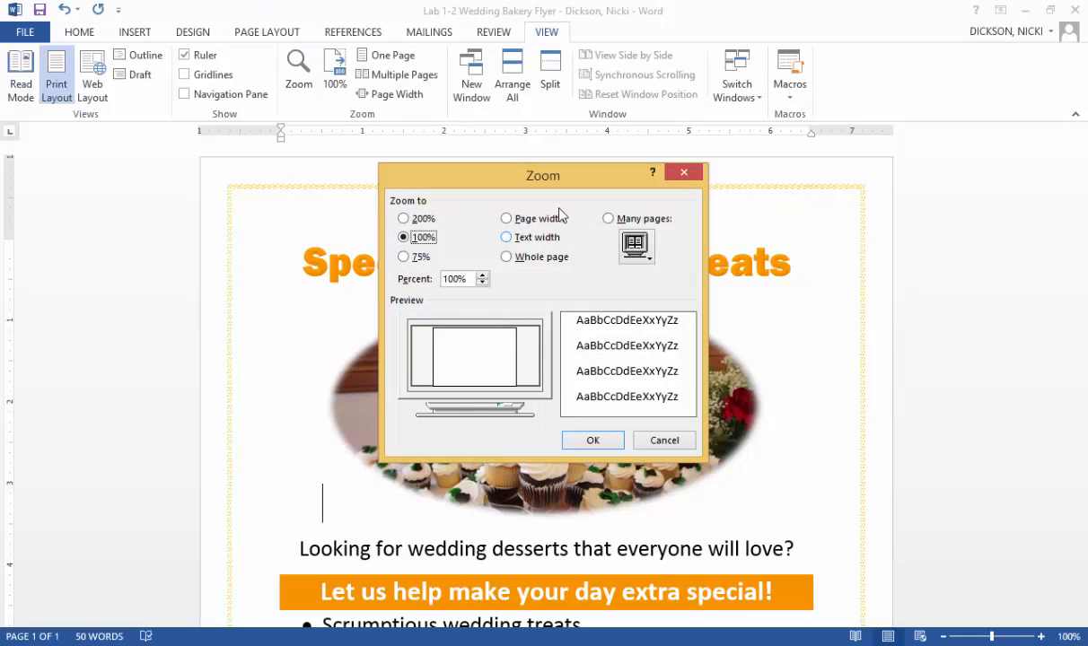
left_click(680, 173)
left_click(402, 57)
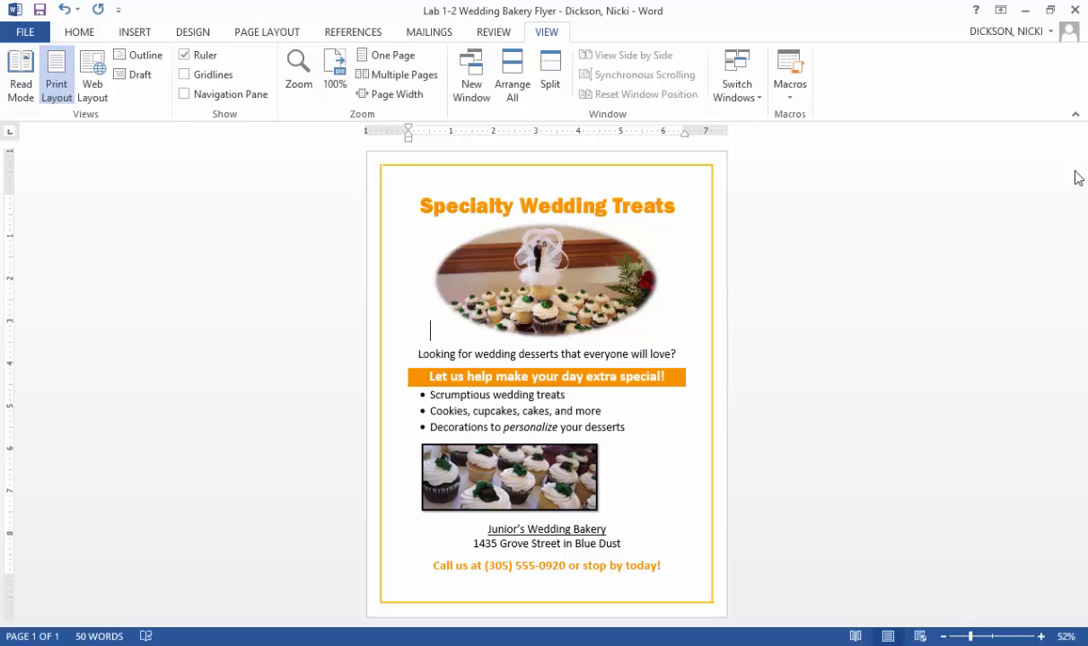
left_click(508, 485)
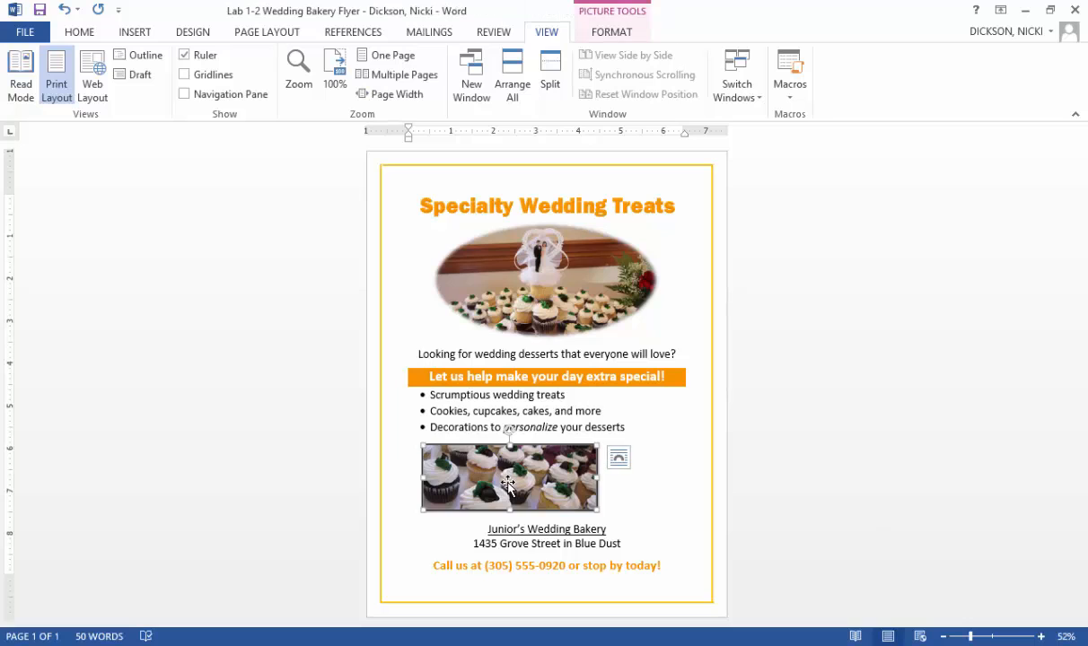
left_click(133, 33)
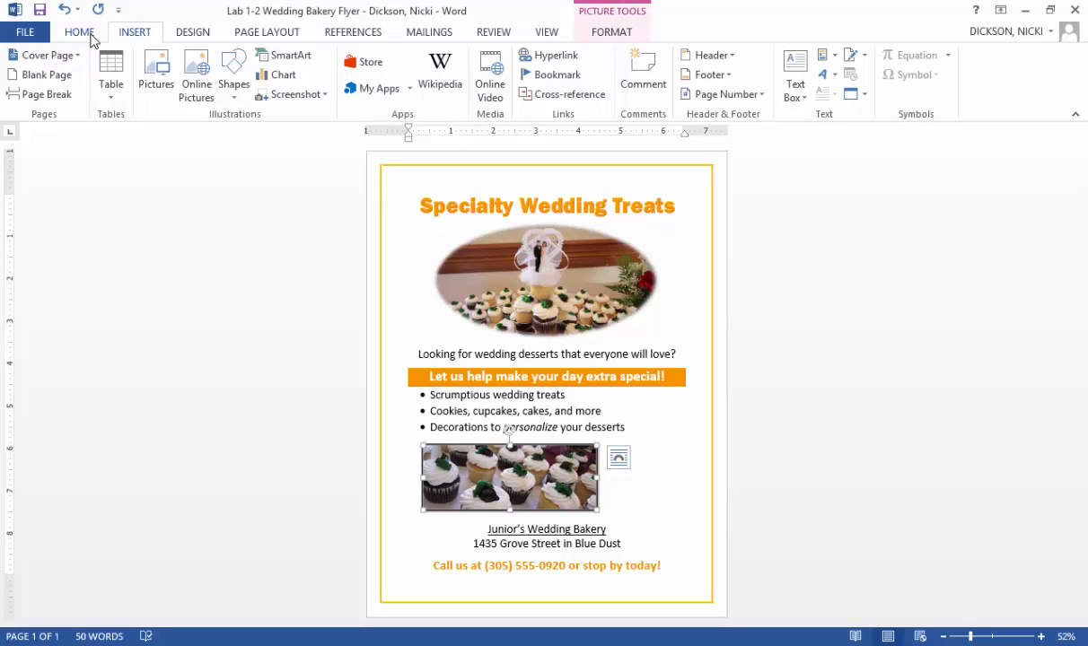
left_click(90, 34)
left_click(389, 90)
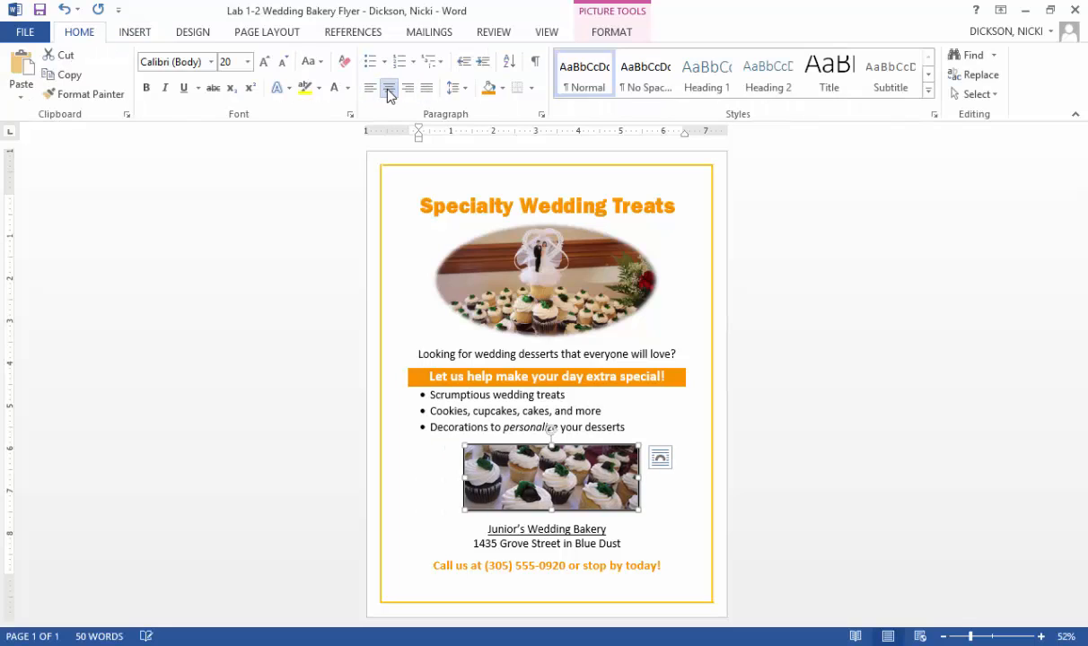
- Save the finished flyer under its existing file name
left_click(37, 38)
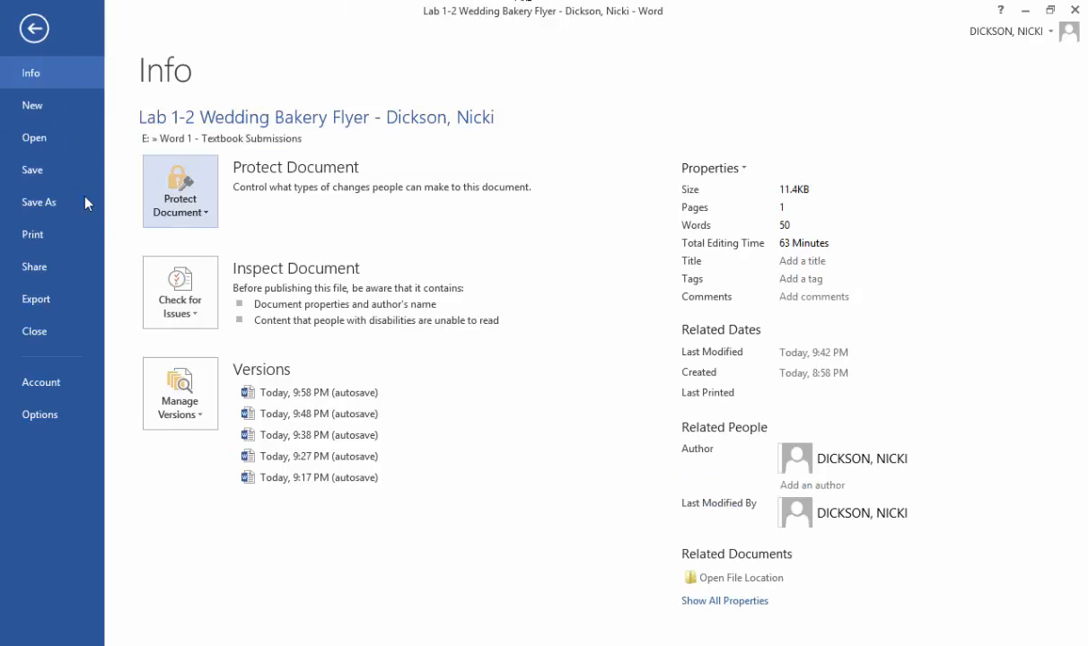
left_click(34, 172)
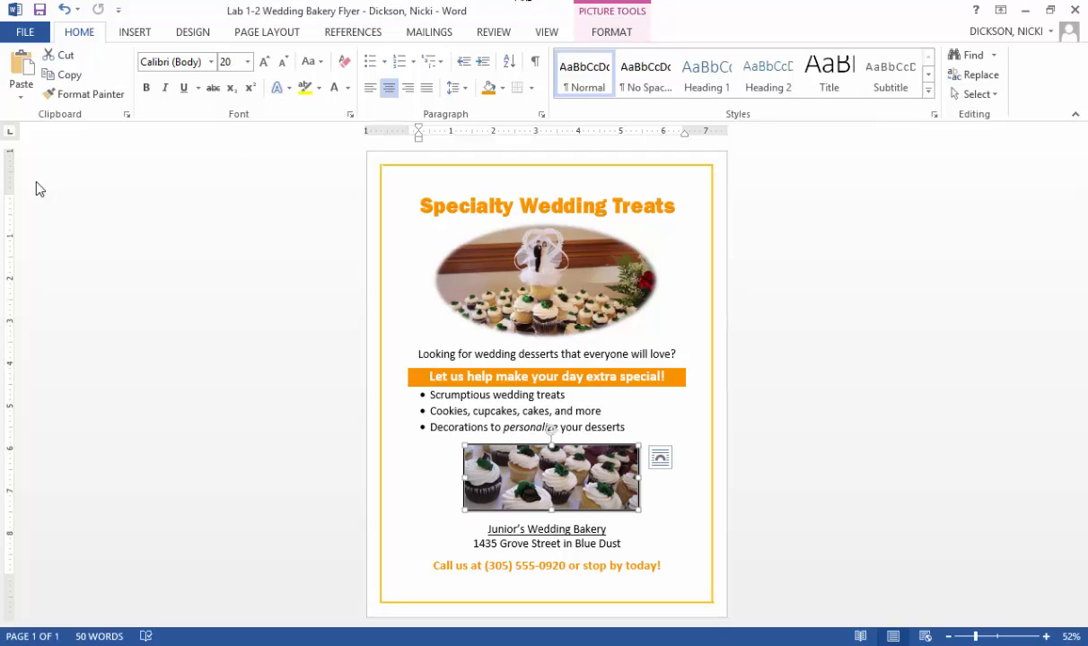
left_click(39, 16)
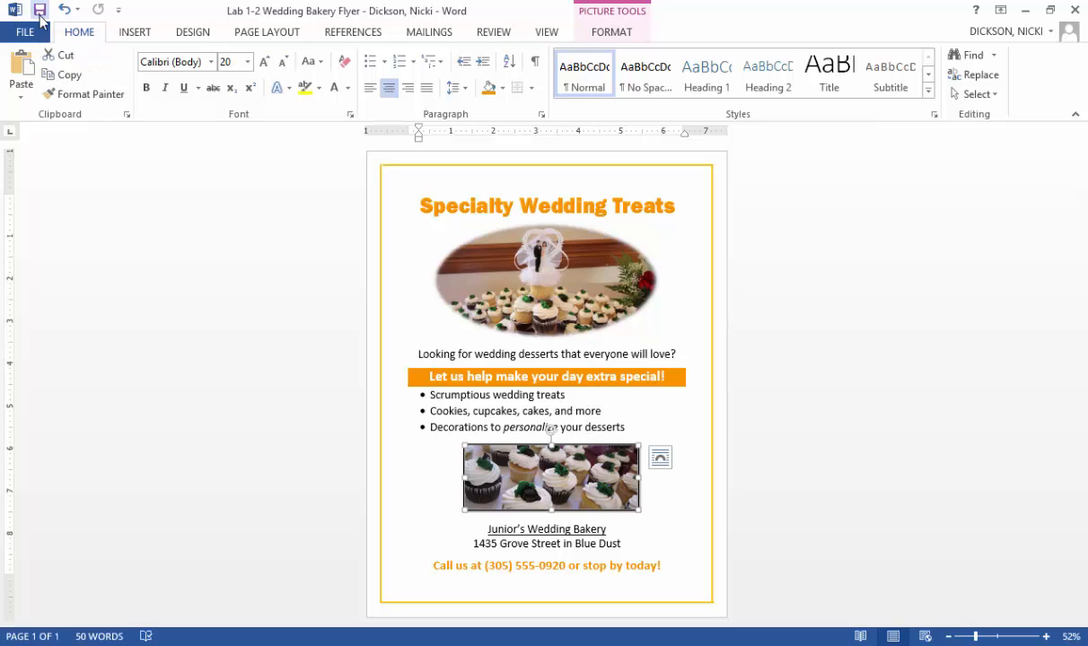